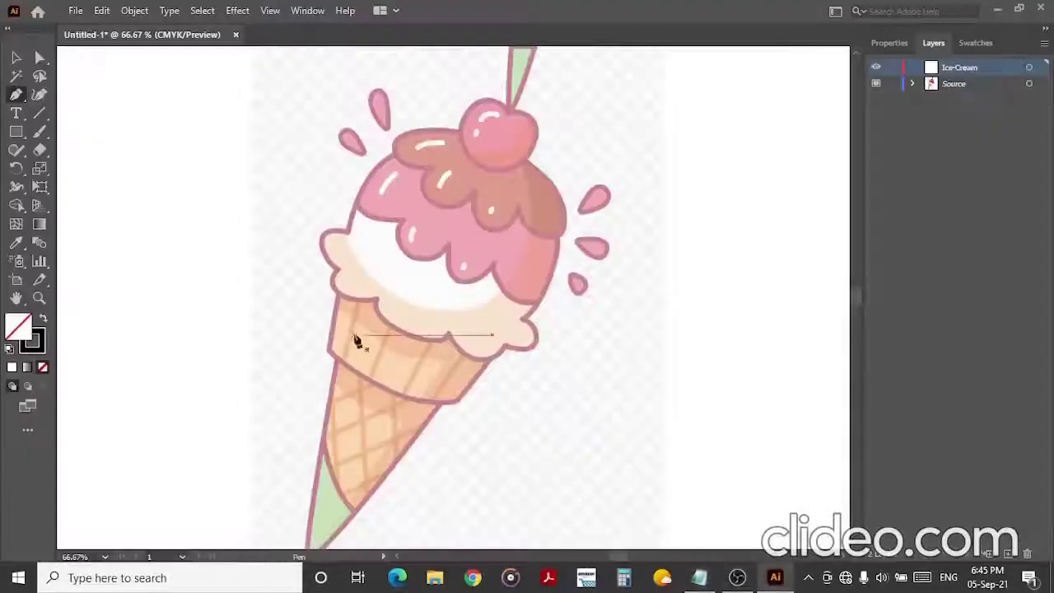
Trace the scoop outline, curving its top, left and right sides.
{"action": "left_click", "coordinate": [495, 138]}
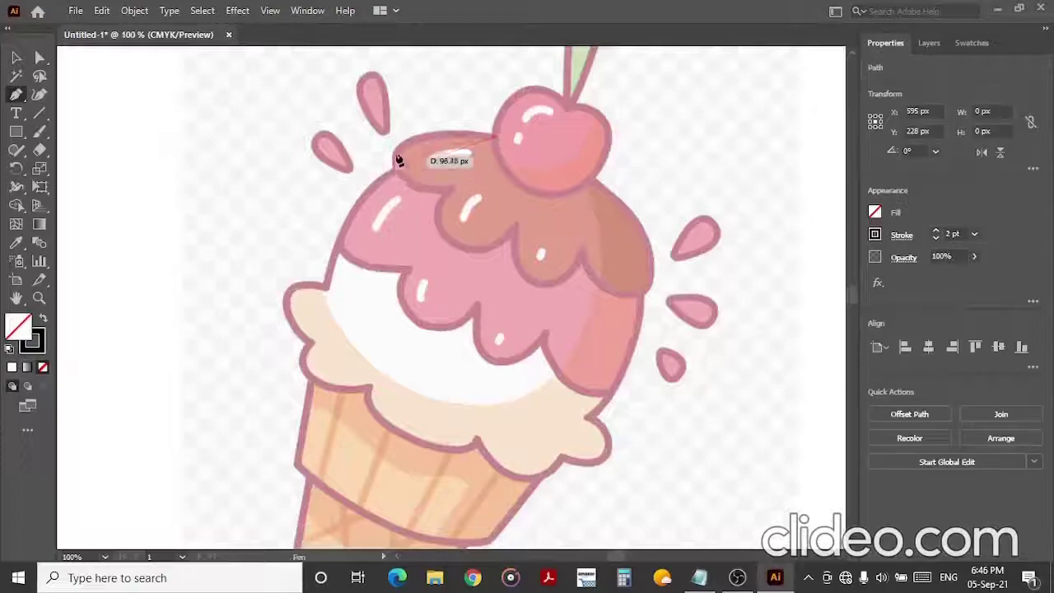
{"action": "left_click", "coordinate": [398, 168]}
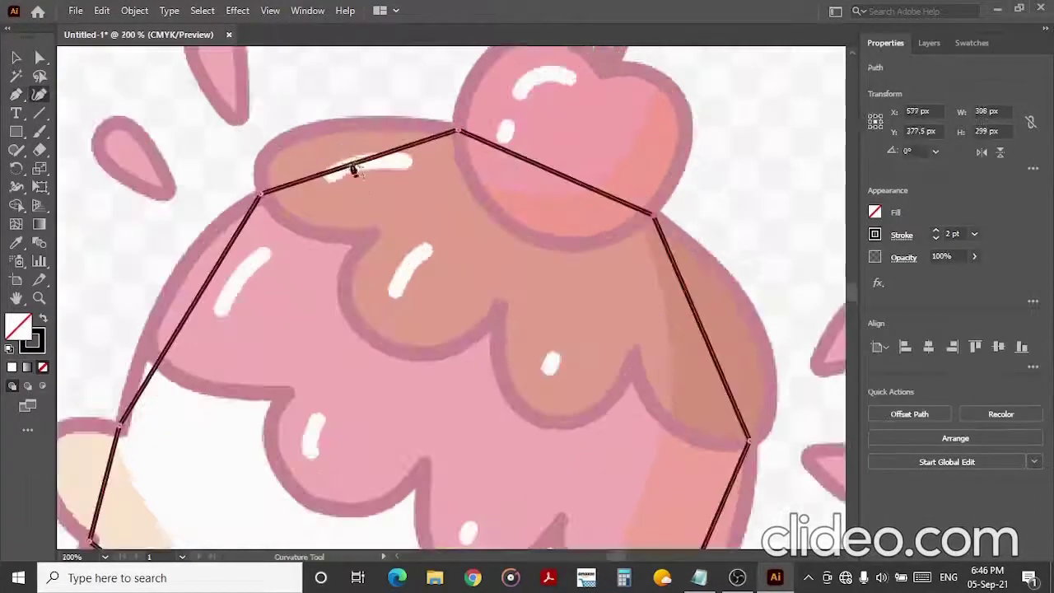
{"action": "mouse_move", "coordinate": [353, 170]}
{"action": "left_mouse_down"}
{"action": "mouse_move", "coordinate": [266, 165]}
{"action": "mouse_move", "coordinate": [207, 240]}
{"action": "left_mouse_up"}
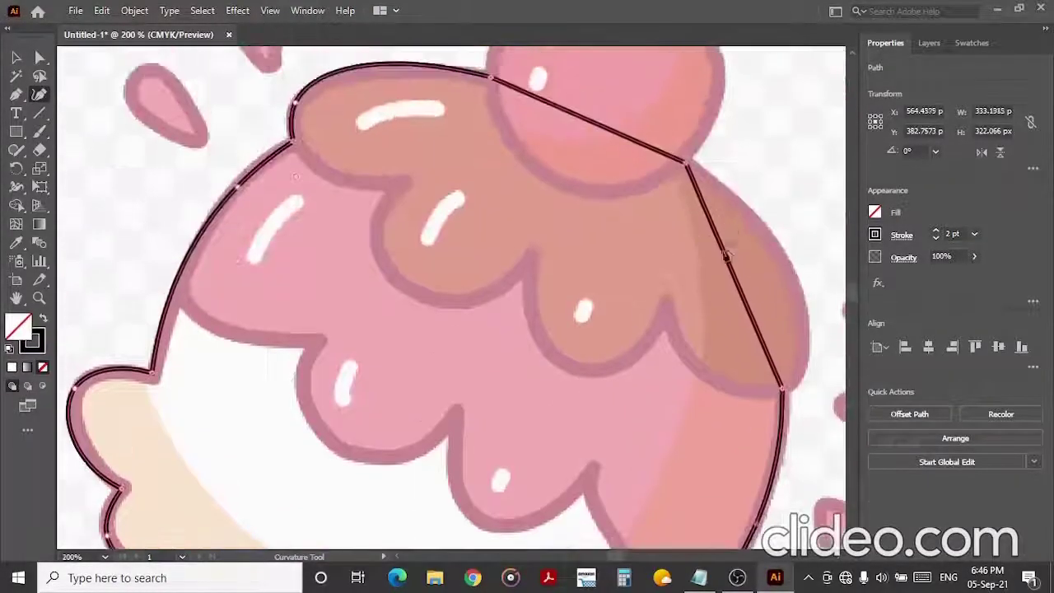
{"action": "left_click_drag", "start_coordinate": [762, 334], "coordinate": [803, 338]}
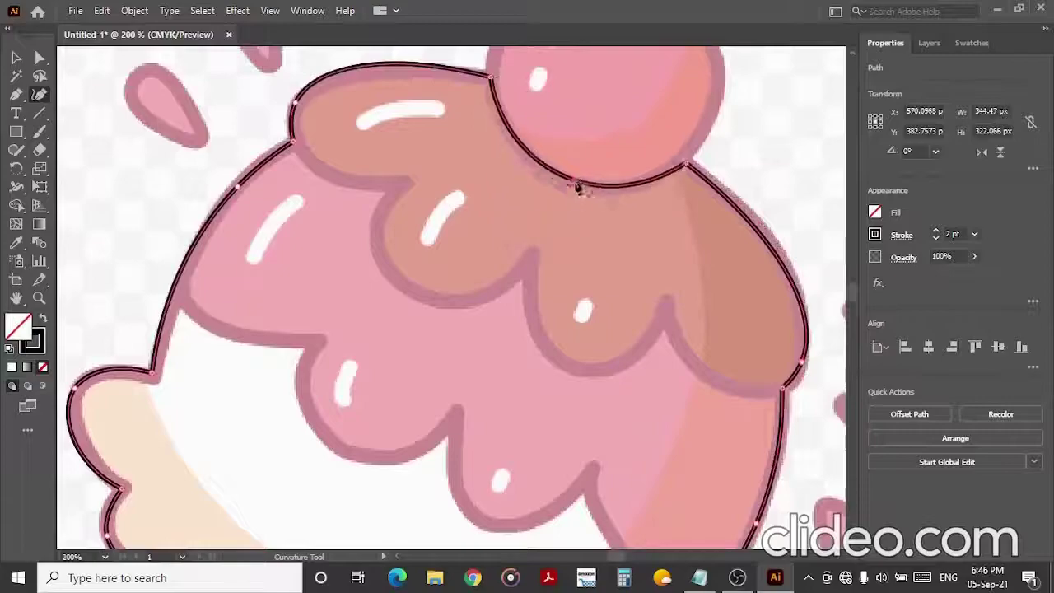
Trace a smooth curve over the cherry top and the stem's triangle corners.
{"action": "key", "text": "shift+grave"}
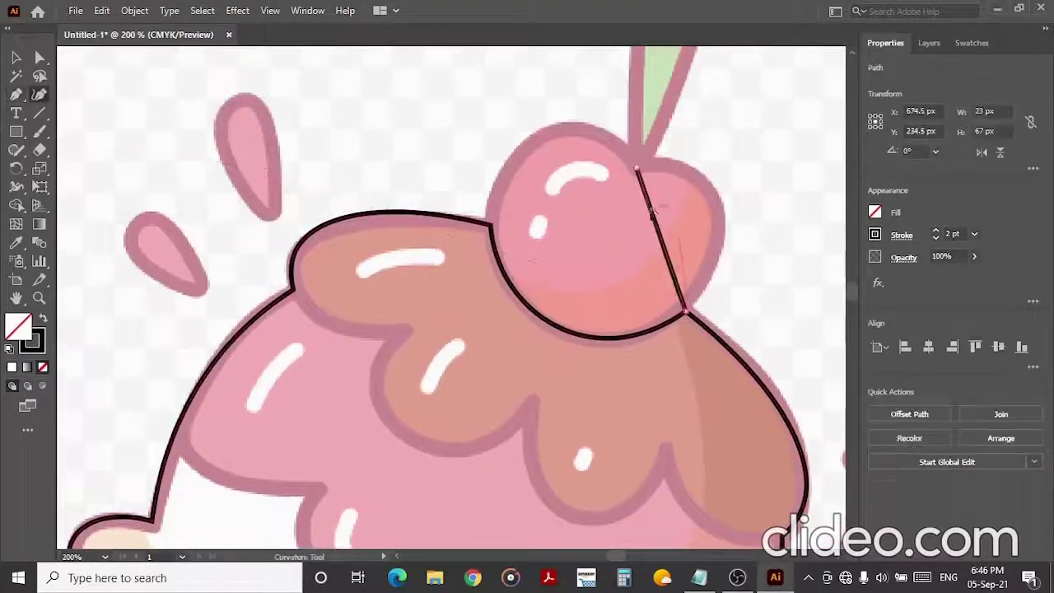
{"action": "left_click", "coordinate": [575, 128]}
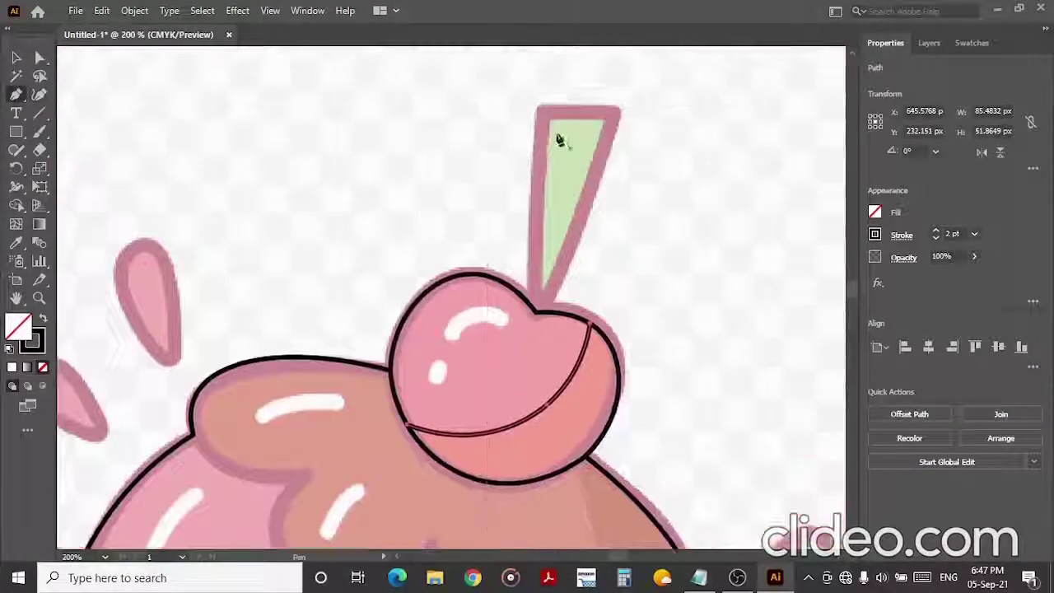
{"action": "left_click", "coordinate": [619, 113]}
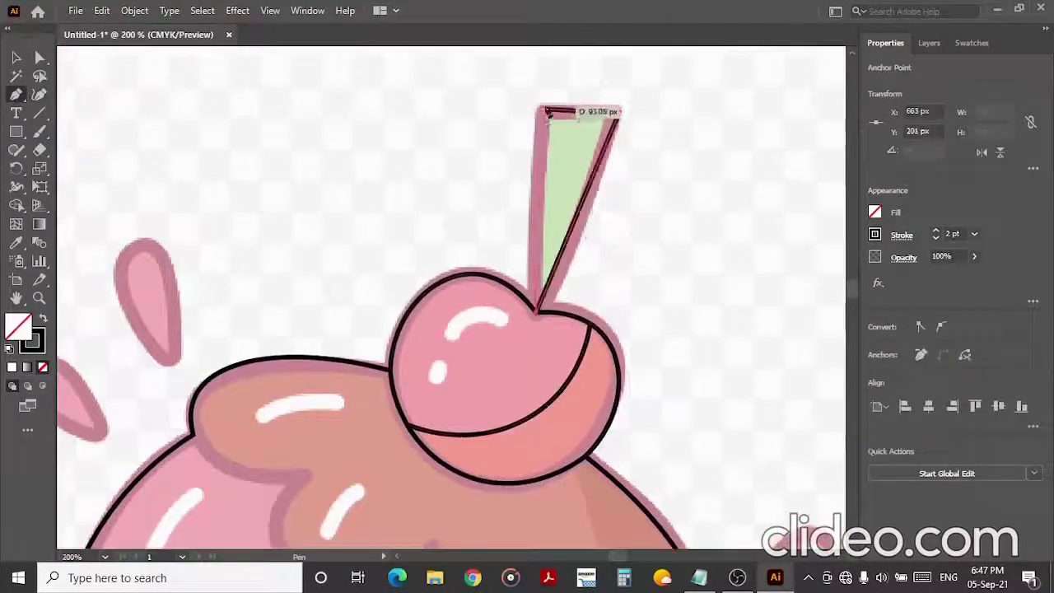
{"action": "left_click", "coordinate": [542, 109]}
{"action": "key", "text": "ctrl+plus"}
{"action": "key", "text": "ctrl+plus"}
{"action": "key", "text": "ctrl+plus"}
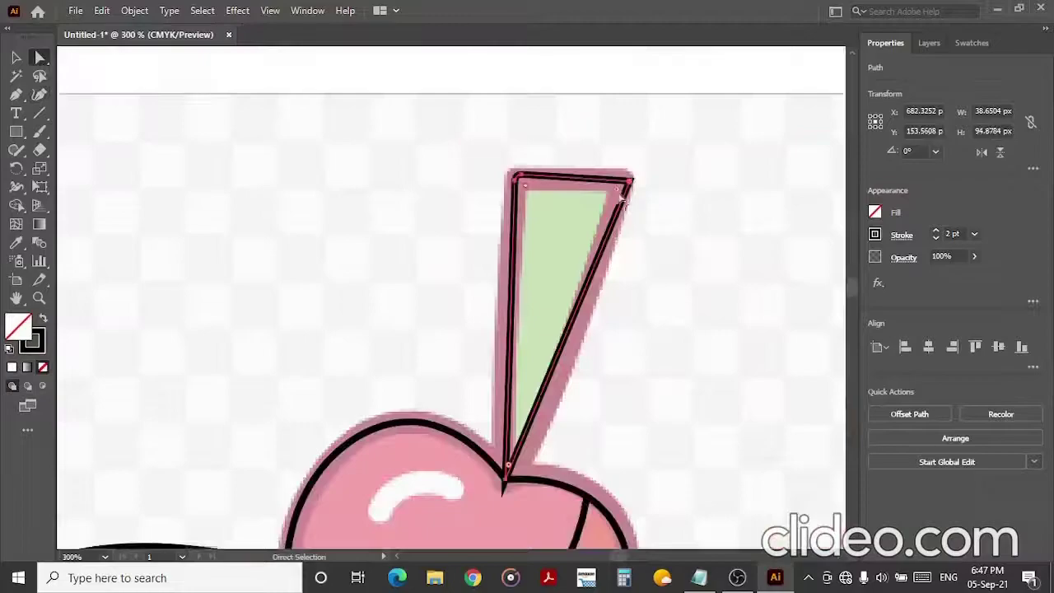
{"action": "key", "text": "ctrl+minus"}
{"action": "key", "text": "ctrl+minus"}
{"action": "key", "text": "ctrl+minus"}
Trace a curved path along the cherry's white highlight.
{"action": "left_click", "coordinate": [39, 94]}
{"action": "scroll", "coordinate": [129, 164], "scroll_direction": "down", "scroll_amount": 3}
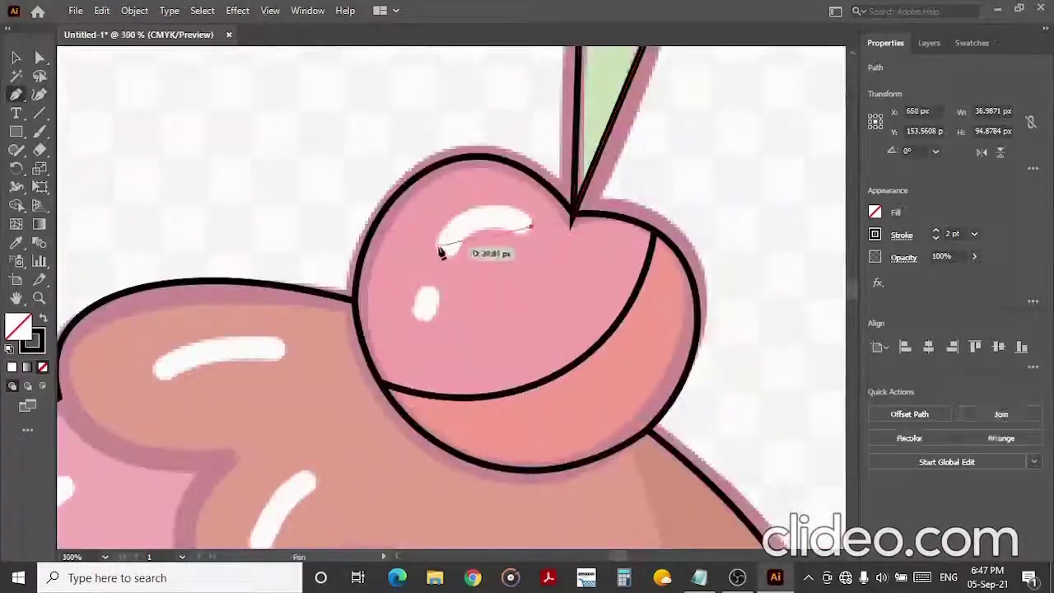
{"action": "left_click", "coordinate": [438, 246]}
{"action": "left_click", "coordinate": [475, 221]}
{"action": "left_click", "coordinate": [532, 226]}
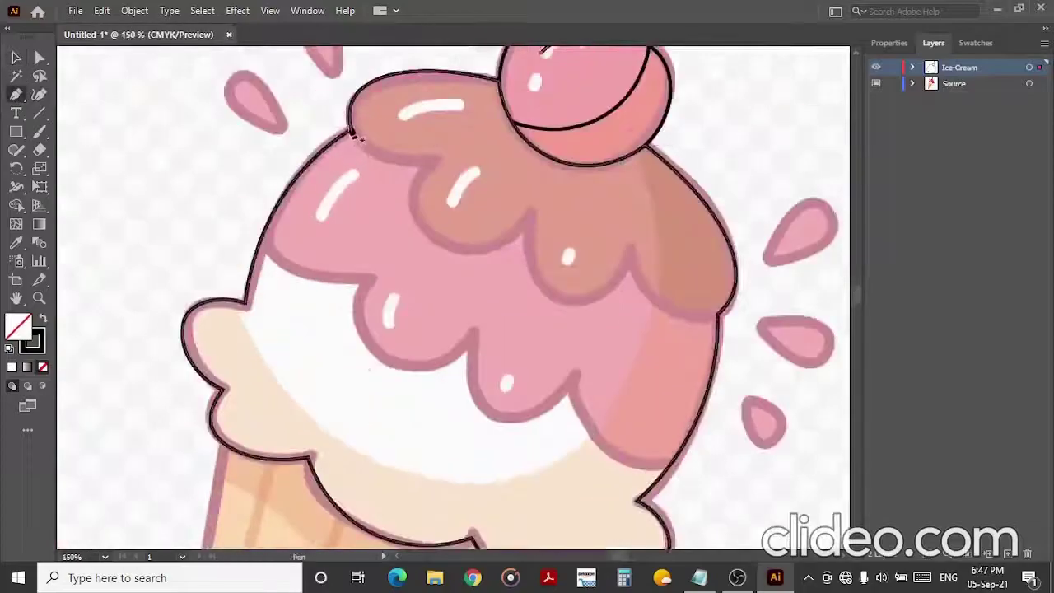
Trace the pink topping's wavy lower edge with curved segments.
{"action": "left_click", "coordinate": [352, 131]}
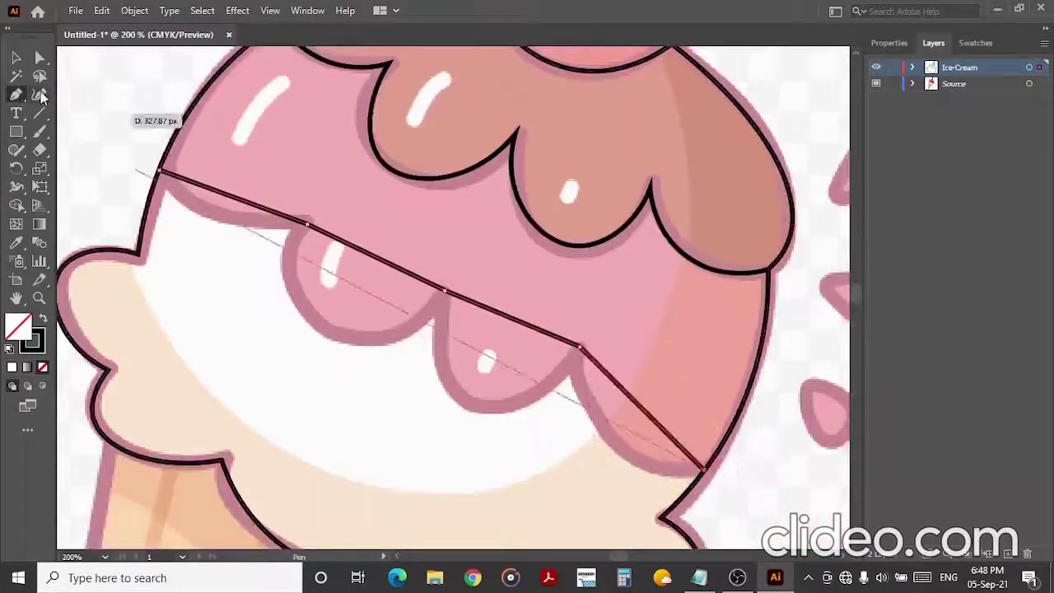
{"action": "left_click", "coordinate": [42, 97]}
{"action": "left_click", "coordinate": [218, 214]}
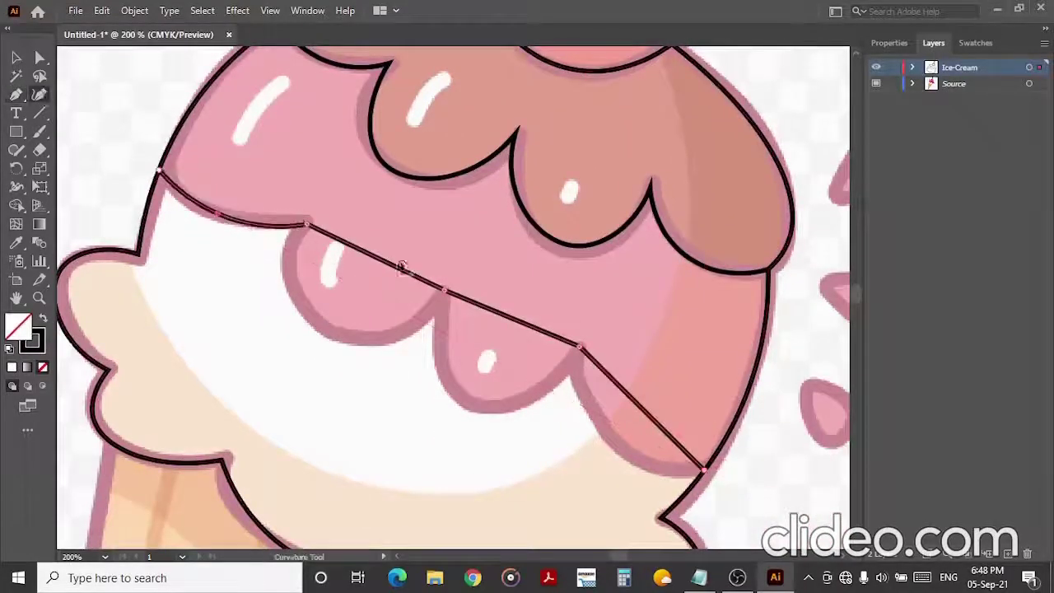
{"action": "left_click_drag", "start_coordinate": [519, 338], "coordinate": [474, 400]}
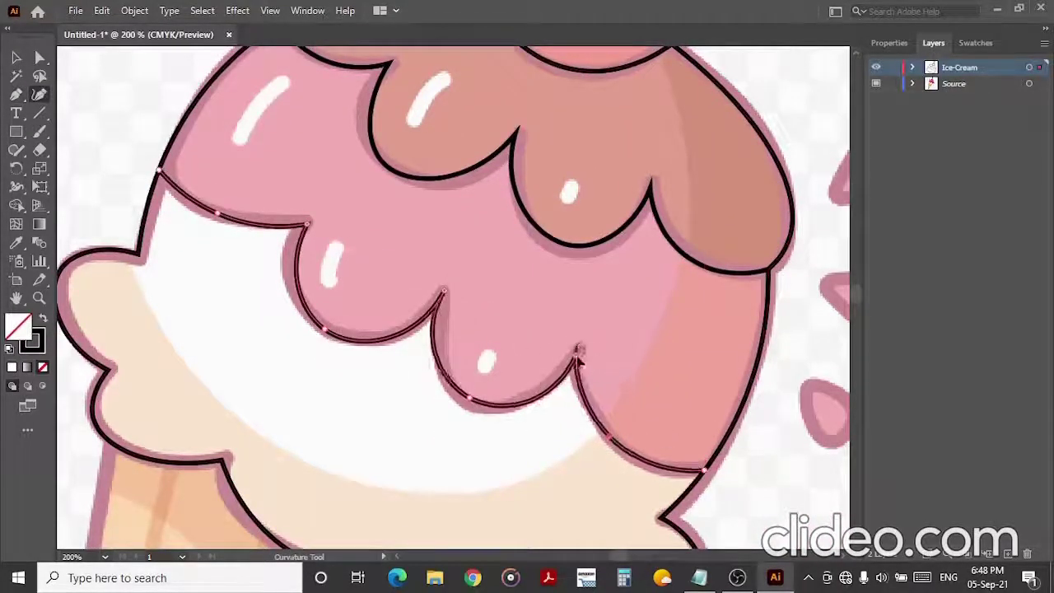
Trace a smooth curve along the white scoop's bottom edge.
{"action": "scroll", "coordinate": [150, 273], "scroll_direction": "down", "scroll_amount": 2}
{"action": "key", "text": "shift+asciitilde"}
{"action": "left_click", "coordinate": [132, 197]}
{"action": "left_click", "coordinate": [603, 374]}
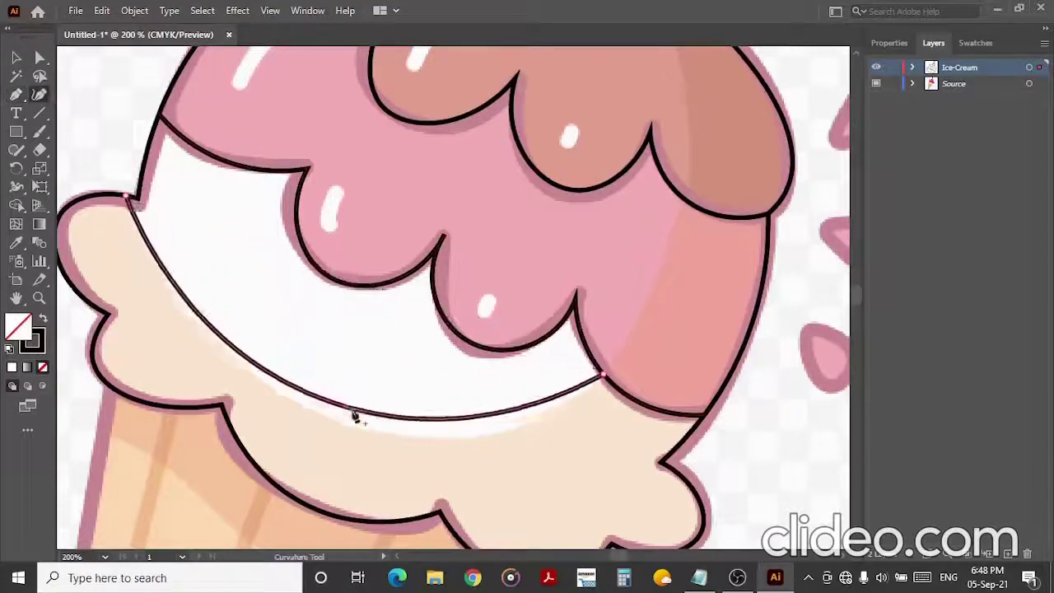
{"action": "left_click", "coordinate": [453, 439]}
Draw the shading line up the scoops' darker right side to the topping's top.
{"action": "left_click", "coordinate": [677, 202]}
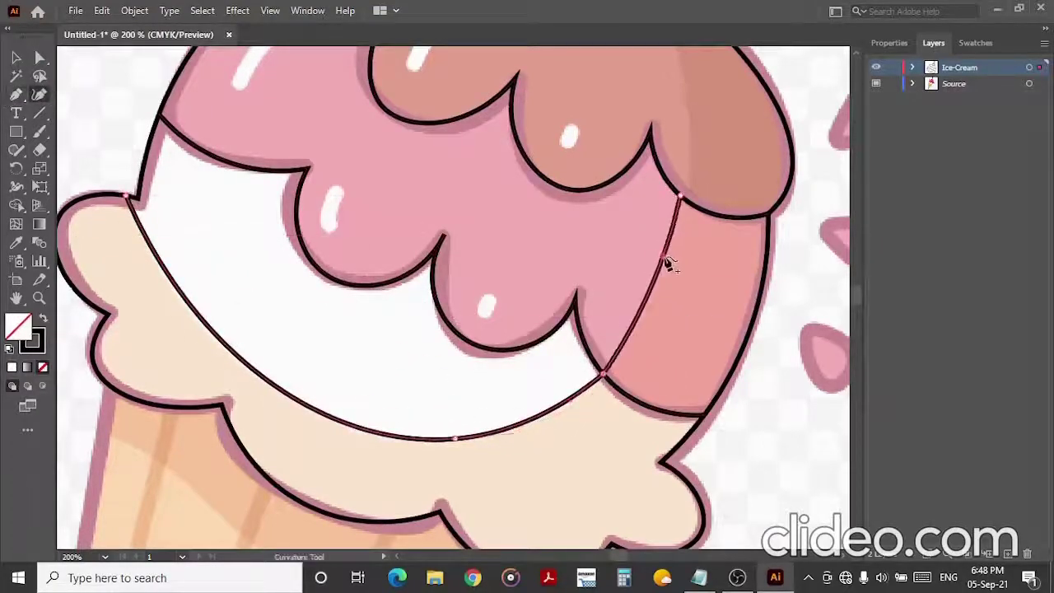
{"action": "scroll", "coordinate": [666, 263], "scroll_direction": "up", "scroll_amount": 3}
{"action": "key", "text": "shift+asciitilde"}
{"action": "left_click", "coordinate": [659, 91]}
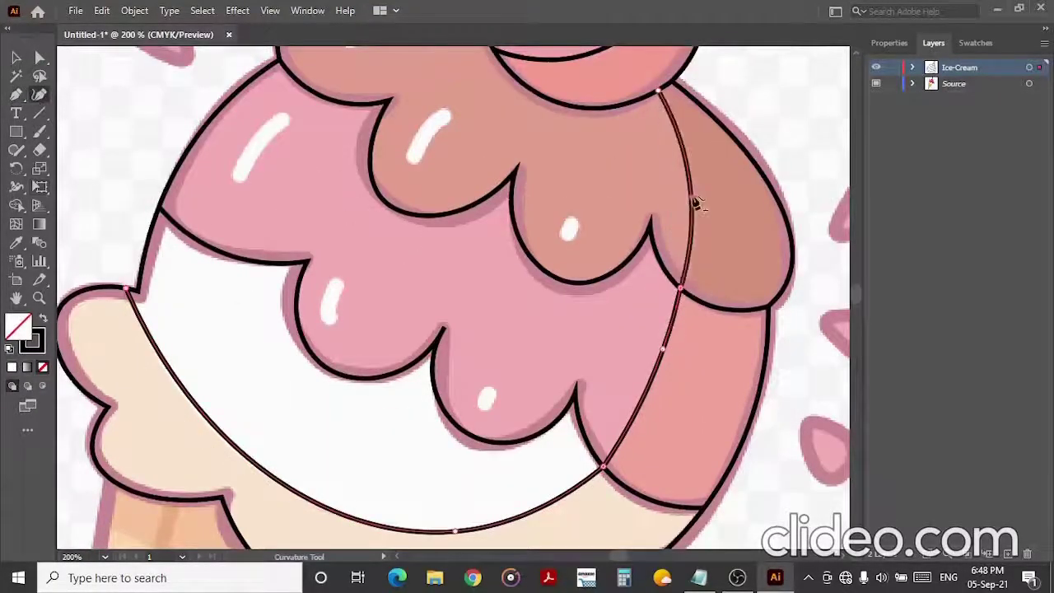
{"action": "key", "text": "ctrl+minus"}
{"action": "key", "text": "ctrl+minus"}
{"action": "key", "text": "ctrl+minus"}
Trace the cone's top rim band with a downward-bowed bottom edge.
{"action": "key", "text": "v"}
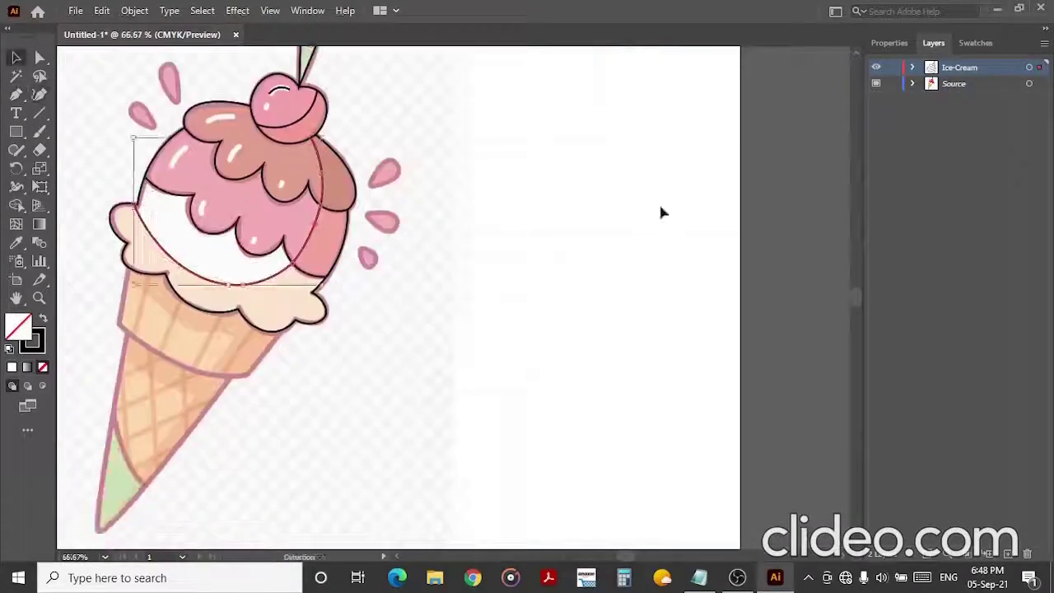
{"action": "key", "text": "ctrl+plus"}
{"action": "key", "text": "ctrl+plus"}
{"action": "key", "text": "ctrl+plus"}
{"action": "key", "text": "p"}
{"action": "left_click", "coordinate": [238, 340]}
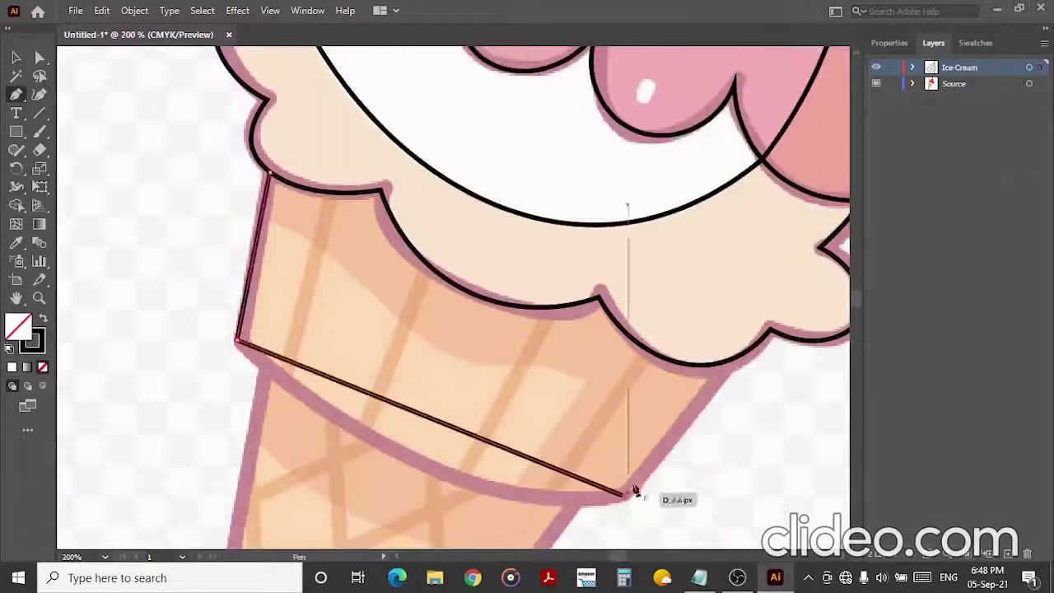
{"action": "left_click", "coordinate": [627, 496]}
{"action": "left_click", "coordinate": [729, 360]}
{"action": "left_click", "coordinate": [39, 94]}
{"action": "left_click_drag", "start_coordinate": [443, 422], "coordinate": [442, 471]}
{"action": "scroll", "coordinate": [565, 377], "scroll_direction": "up", "scroll_amount": 1}
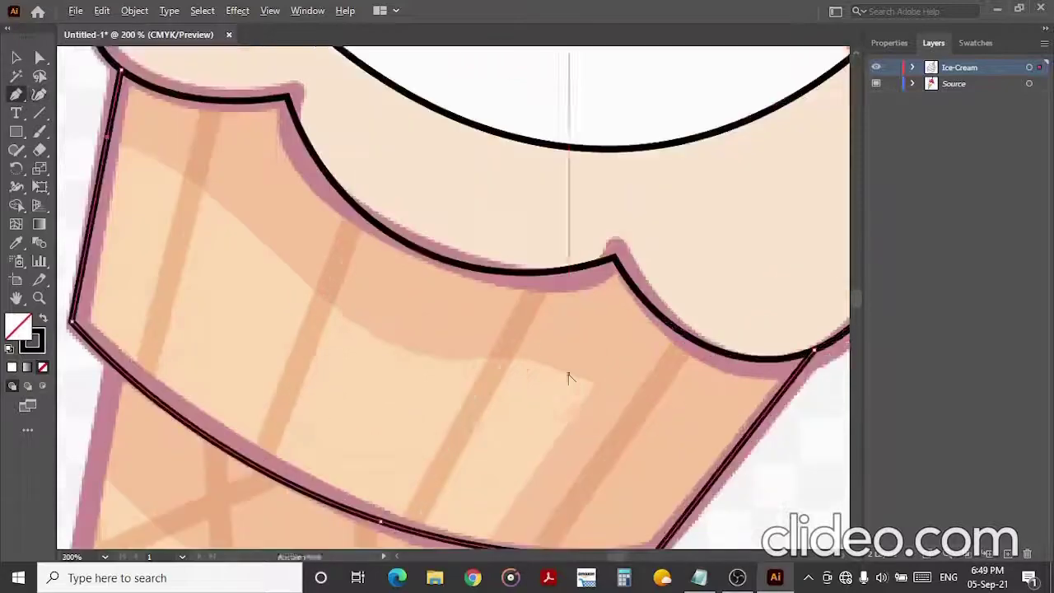
{"action": "scroll", "coordinate": [455, 371], "scroll_direction": "down", "scroll_amount": 1}
Draw a curved line across the rim band down to the cone's lower edge.
{"action": "left_click", "coordinate": [341, 277]}
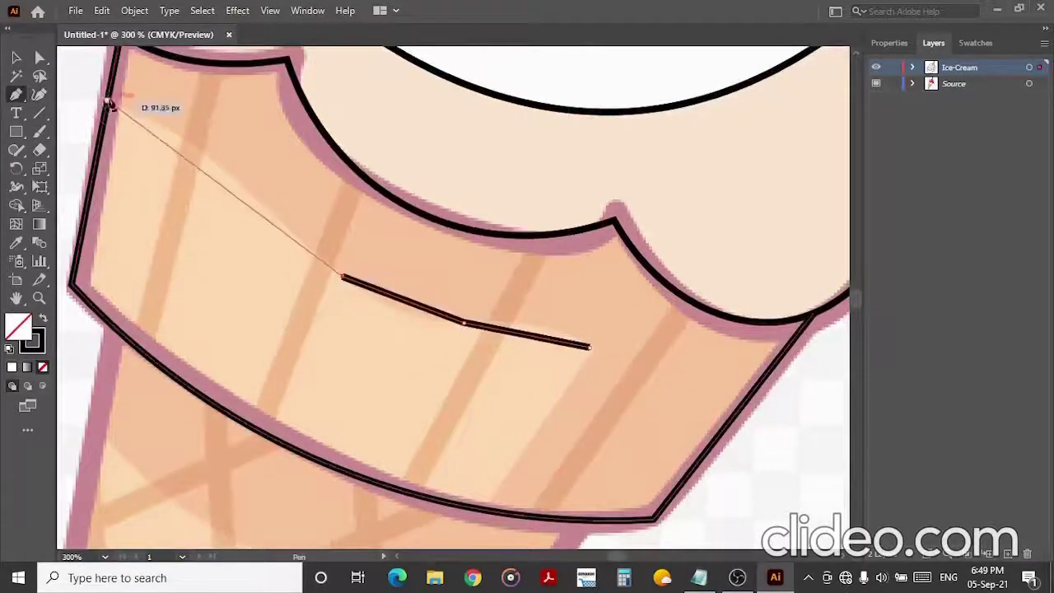
{"action": "left_click", "coordinate": [107, 101]}
{"action": "left_click", "coordinate": [39, 93]}
{"action": "left_click", "coordinate": [202, 159]}
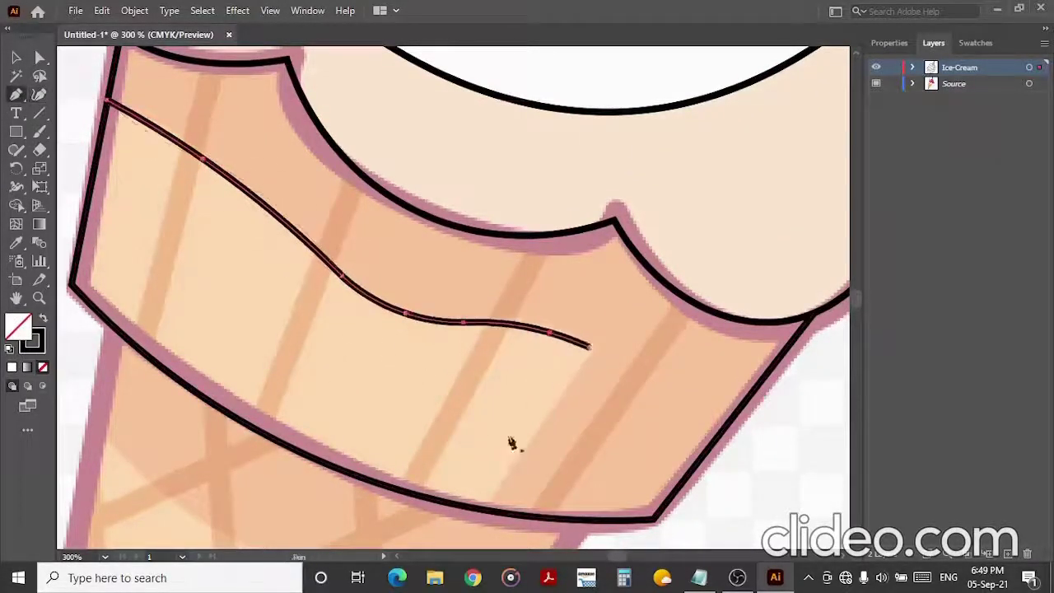
{"action": "left_click", "coordinate": [486, 504]}
{"action": "scroll", "coordinate": [136, 157], "scroll_direction": "down", "scroll_amount": 3}
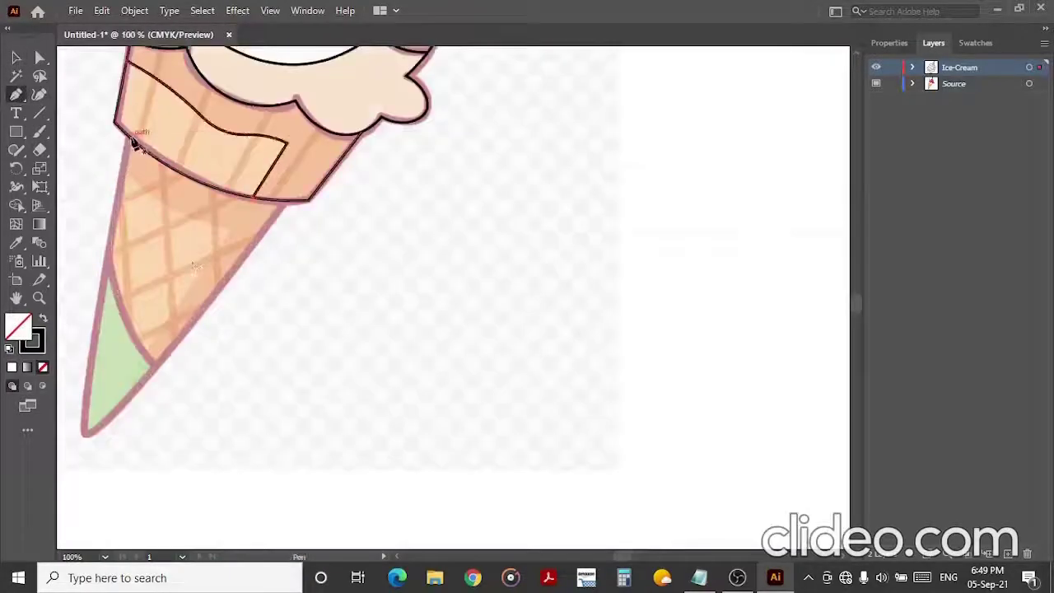
{"action": "scroll", "coordinate": [134, 143], "scroll_direction": "down", "scroll_amount": 2}
Begin the cone-body shading outline with anchors down its right edge.
{"action": "key", "text": "a"}
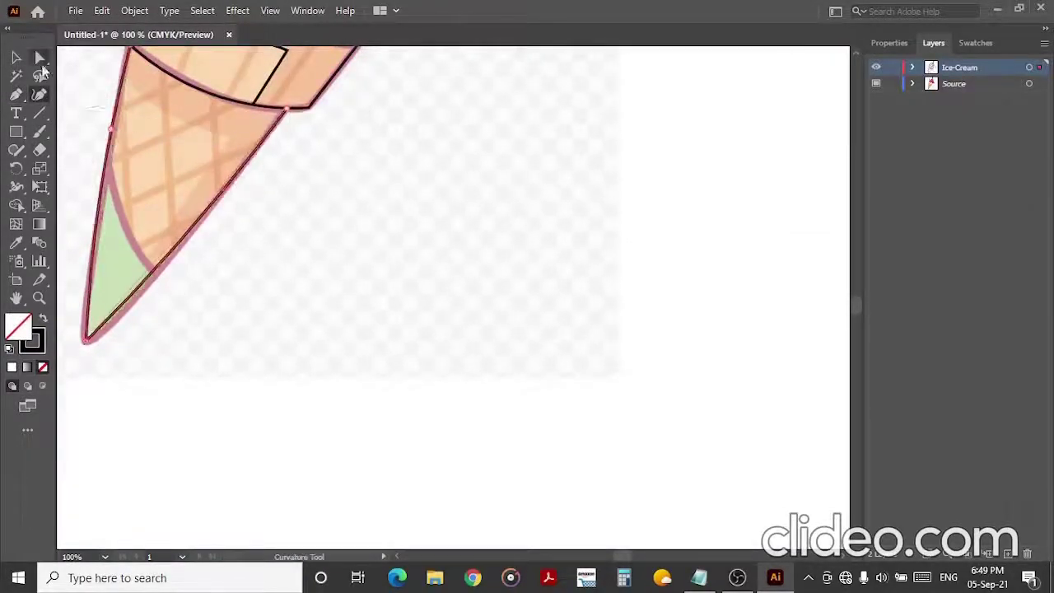
{"action": "scroll", "coordinate": [164, 329], "scroll_direction": "up", "scroll_amount": 4}
{"action": "scroll", "coordinate": [265, 333], "scroll_direction": "down", "scroll_amount": 2}
{"action": "scroll", "coordinate": [265, 333], "scroll_direction": "down", "scroll_amount": 3}
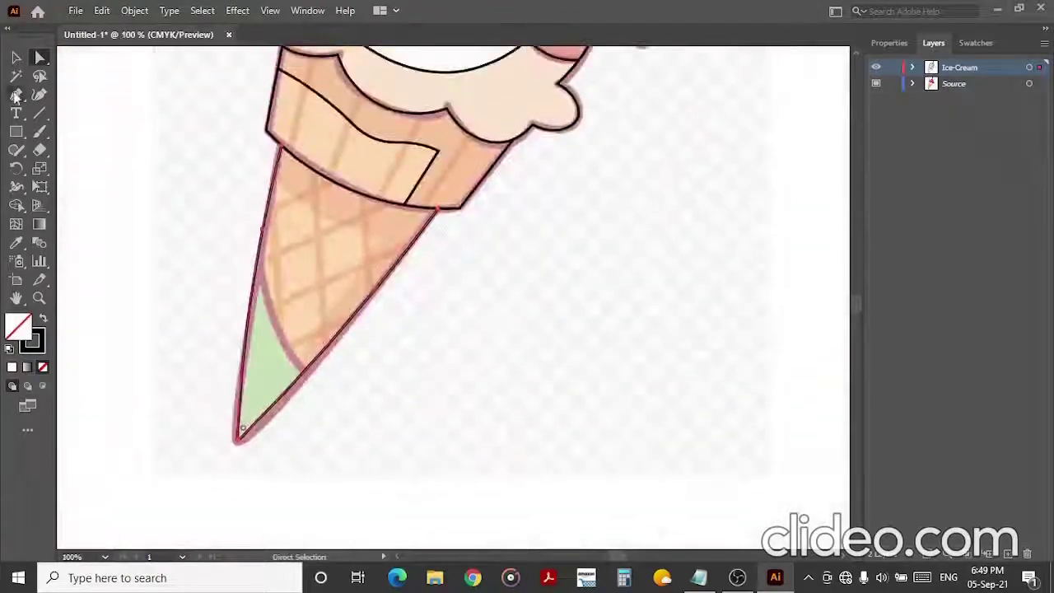
{"action": "scroll", "coordinate": [71, 89], "scroll_direction": "up", "scroll_amount": 2}
{"action": "scroll", "coordinate": [400, 71], "scroll_direction": "down", "scroll_amount": 3}
{"action": "key", "text": "p"}
{"action": "scroll", "coordinate": [254, 193], "scroll_direction": "up", "scroll_amount": 2}
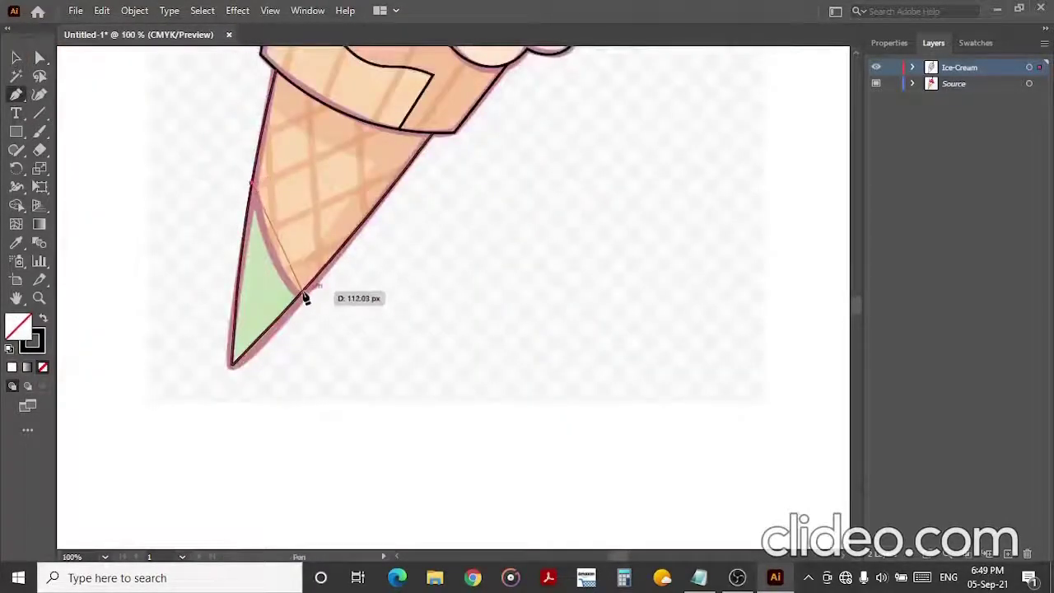
{"action": "key", "text": "p"}
{"action": "scroll", "coordinate": [287, 259], "scroll_direction": "up", "scroll_amount": 3}
{"action": "scroll", "coordinate": [248, 248], "scroll_direction": "down", "scroll_amount": 1}
{"action": "left_click", "coordinate": [286, 101]}
{"action": "left_click", "coordinate": [443, 192]}
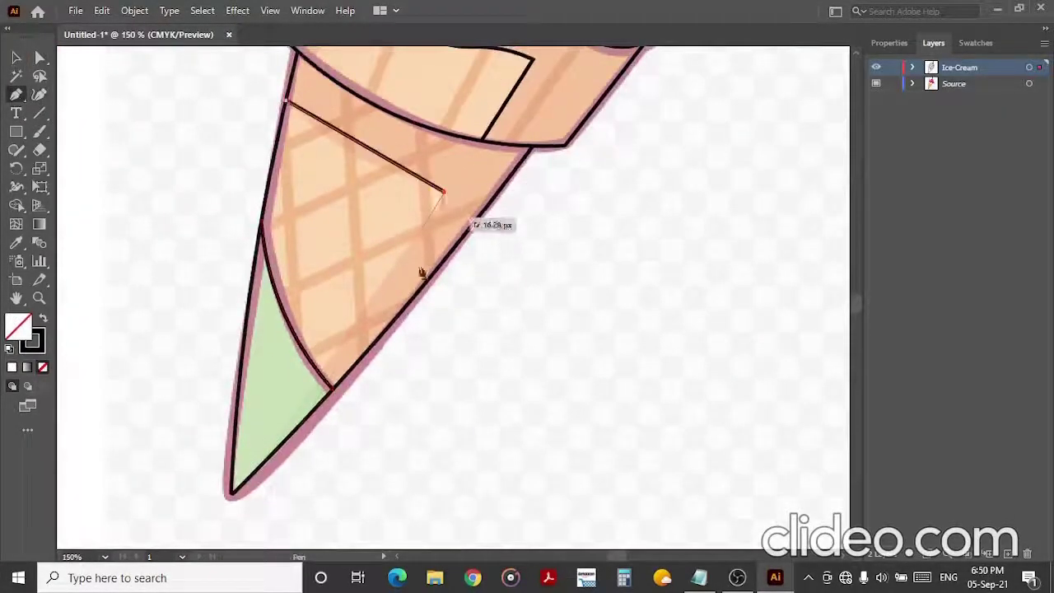
{"action": "left_click", "coordinate": [321, 377]}
{"action": "left_click", "coordinate": [268, 458]}
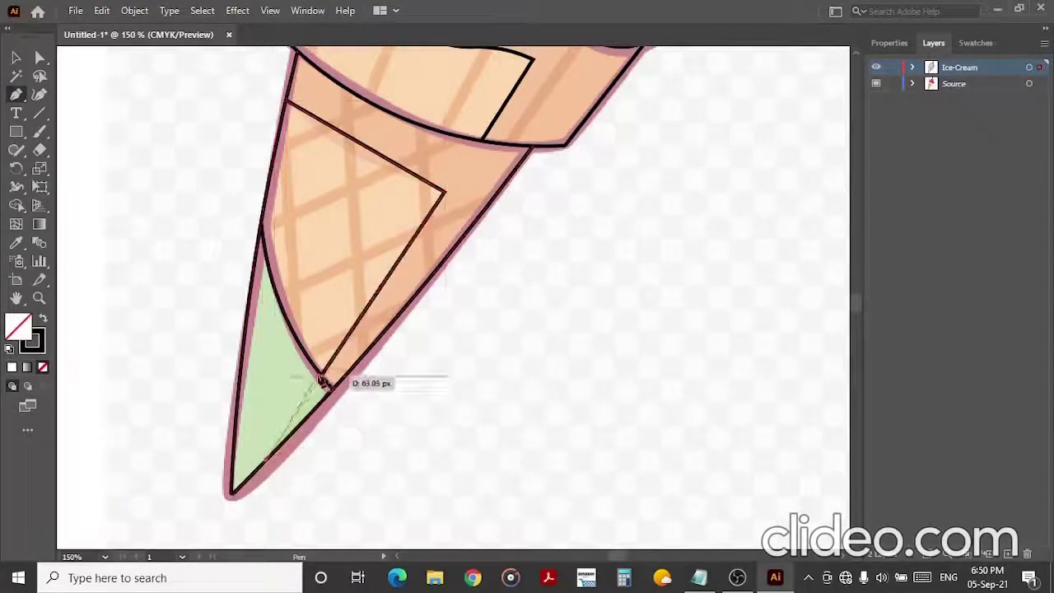
Draw a diagonal waffle line across the cone band and reposition it.
{"action": "key", "text": "p"}
{"action": "scroll", "coordinate": [383, 171], "scroll_direction": "down", "scroll_amount": 1}
{"action": "scroll", "coordinate": [556, 206], "scroll_direction": "up", "scroll_amount": 4}
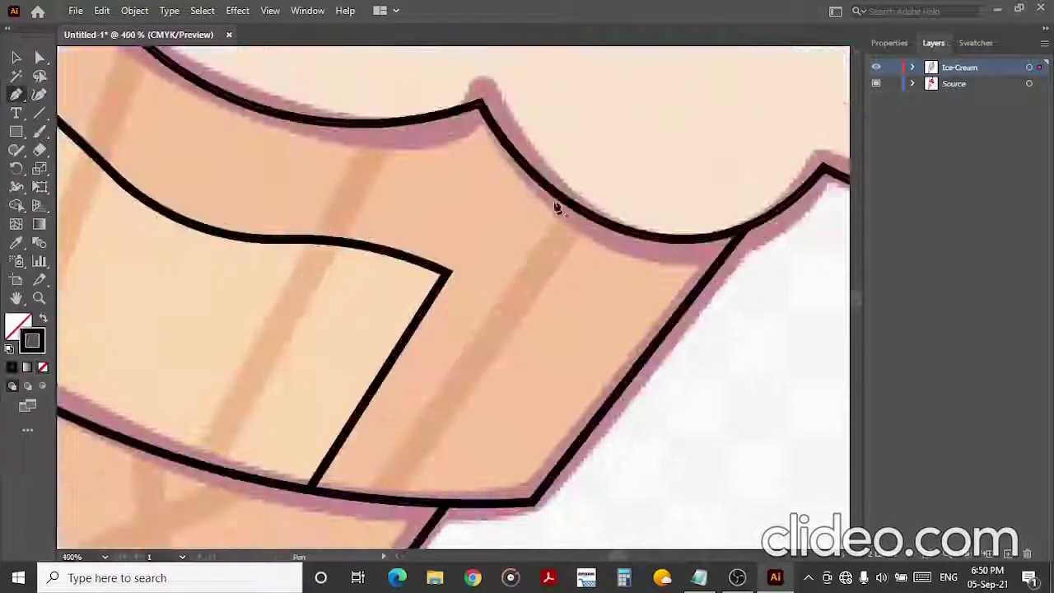
{"action": "left_click", "coordinate": [363, 498]}
{"action": "left_click", "coordinate": [569, 202]}
{"action": "scroll", "coordinate": [231, 271], "scroll_direction": "down", "scroll_amount": 2}
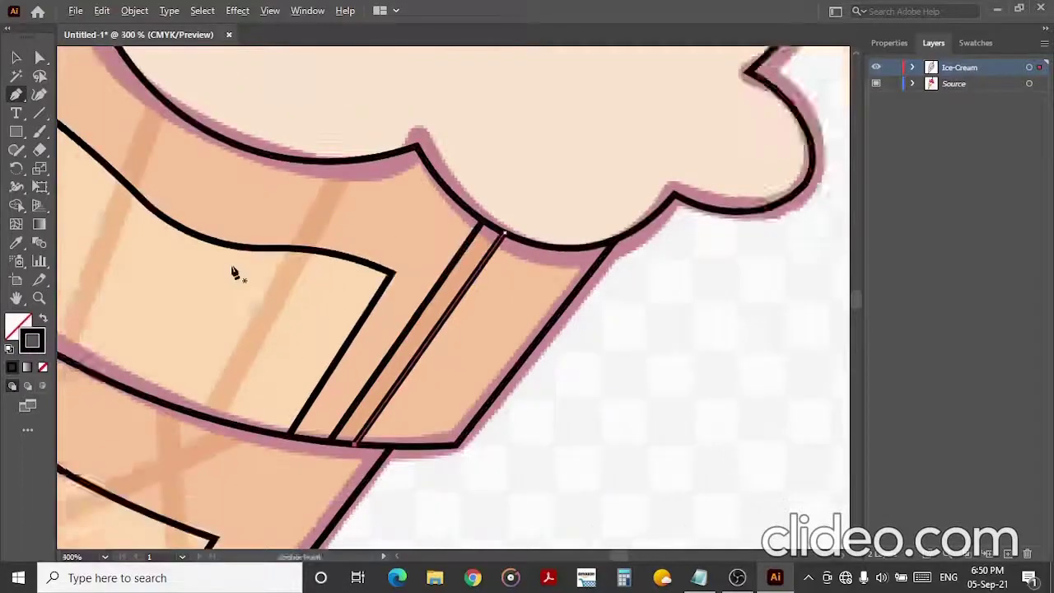
{"action": "scroll", "coordinate": [322, 344], "scroll_direction": "up", "scroll_amount": 1}
{"action": "left_click", "coordinate": [429, 162]}
{"action": "left_click", "coordinate": [285, 412]}
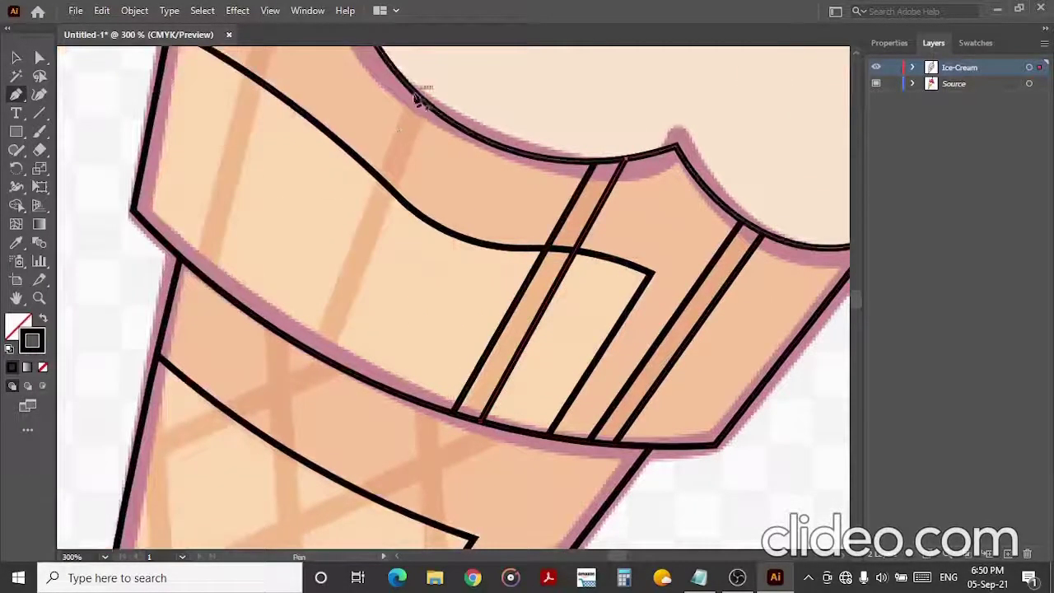
{"action": "left_click_drag", "start_coordinate": [289, 416], "coordinate": [304, 348]}
Draw crossing diagonal waffle lines between the lower cone's left and right edges.
{"action": "key", "text": "p"}
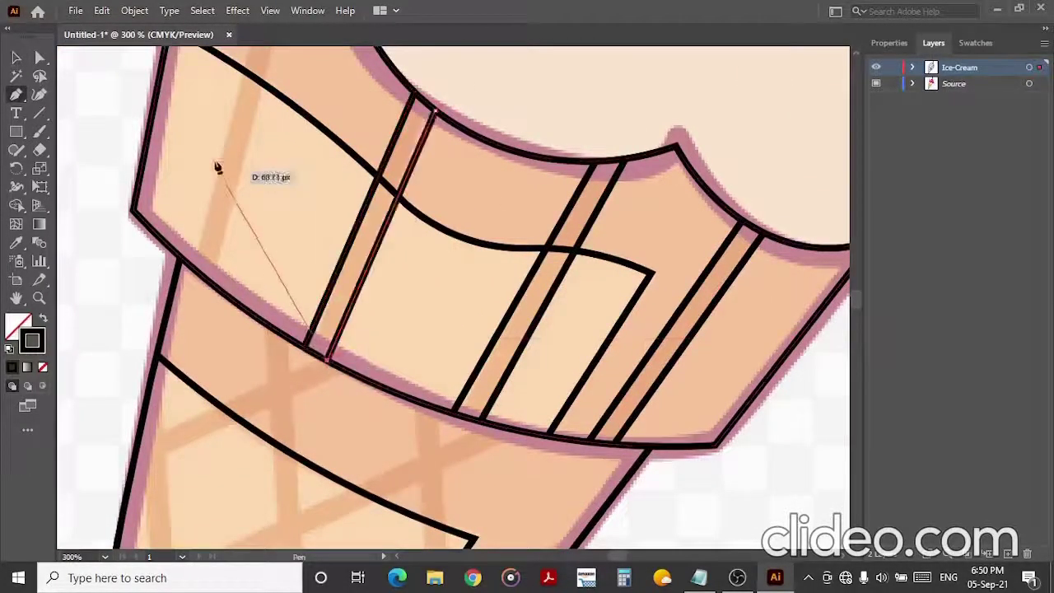
{"action": "scroll", "coordinate": [222, 177], "scroll_direction": "up", "scroll_amount": 3}
{"action": "left_click", "coordinate": [258, 173]}
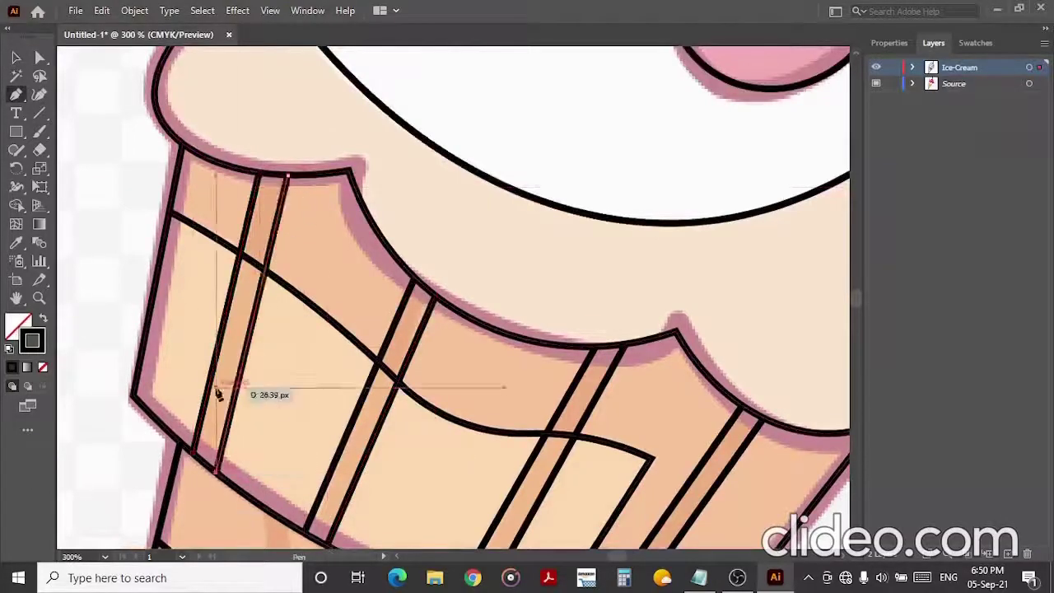
{"action": "scroll", "coordinate": [164, 330], "scroll_direction": "down", "scroll_amount": 3}
{"action": "scroll", "coordinate": [148, 313], "scroll_direction": "up", "scroll_amount": 2}
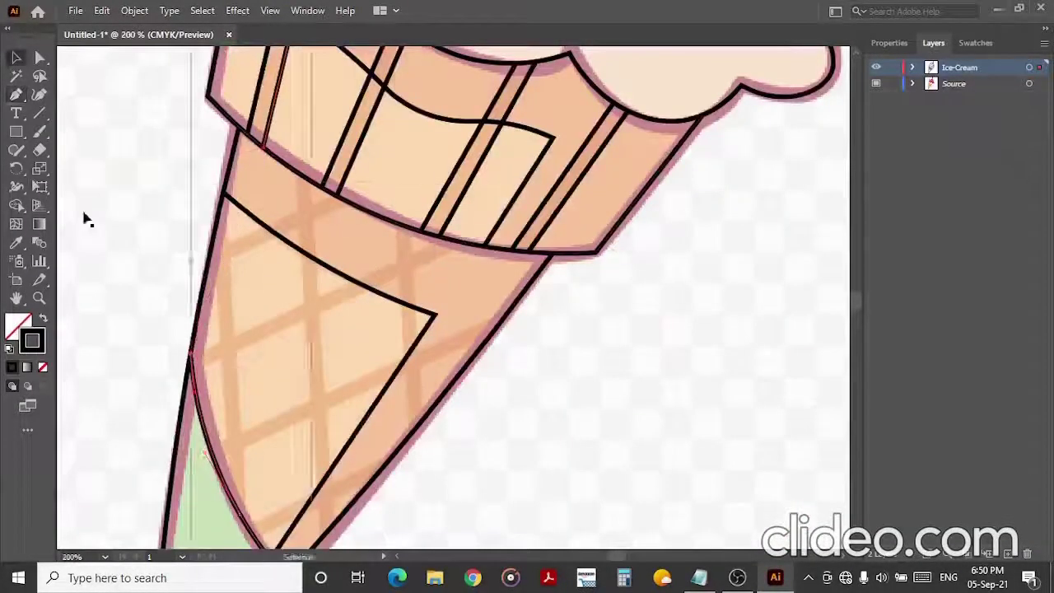
{"action": "left_click", "coordinate": [439, 237]}
{"action": "left_click", "coordinate": [191, 348]}
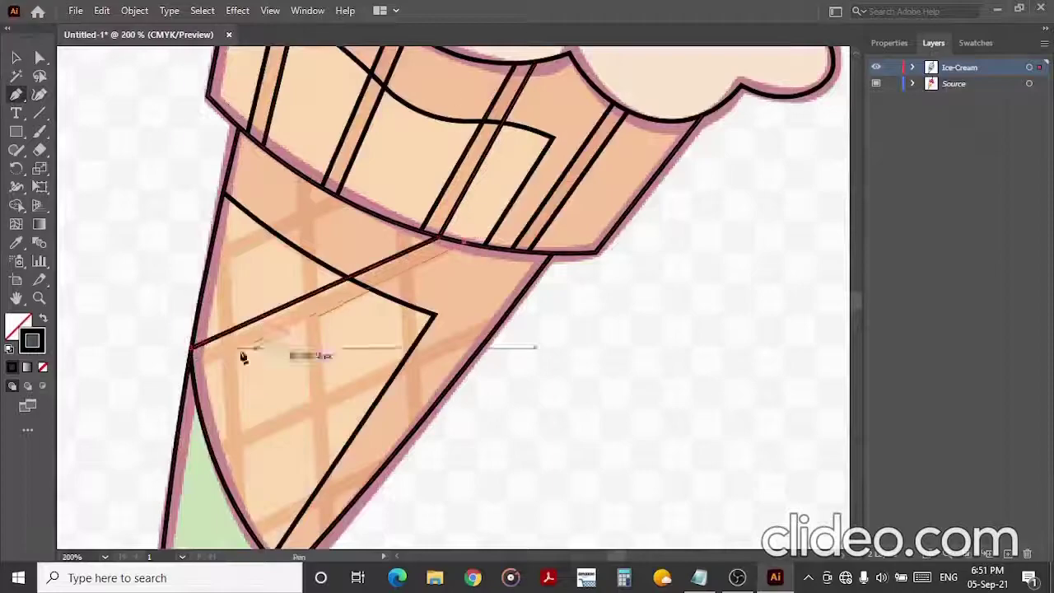
{"action": "scroll", "coordinate": [461, 247], "scroll_direction": "down", "scroll_amount": 1}
{"action": "left_click", "coordinate": [461, 188]}
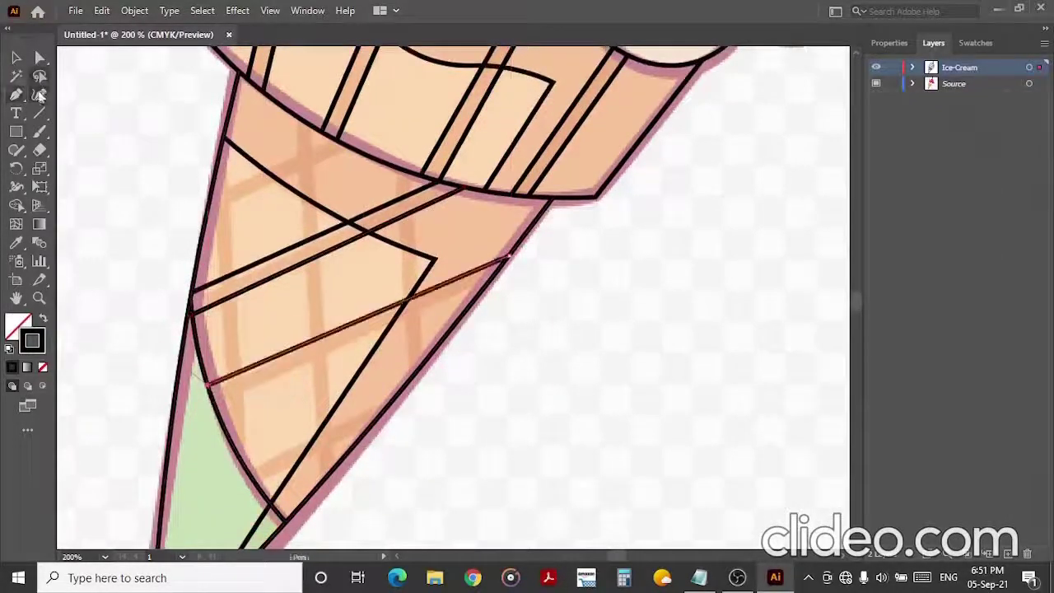
{"action": "scroll", "coordinate": [506, 258], "scroll_direction": "up", "scroll_amount": 2}
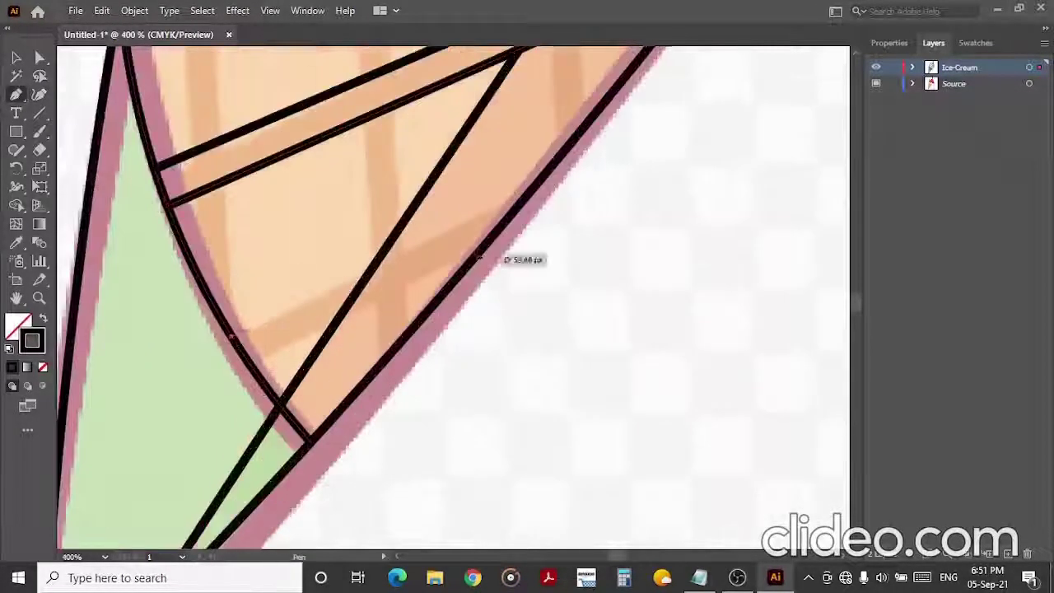
Add waffle lines near the cone tip, including two vertical lines and a crossing line.
{"action": "left_click", "coordinate": [247, 362]}
{"action": "left_click", "coordinate": [492, 241]}
{"action": "scroll", "coordinate": [244, 177], "scroll_direction": "down", "scroll_amount": 2}
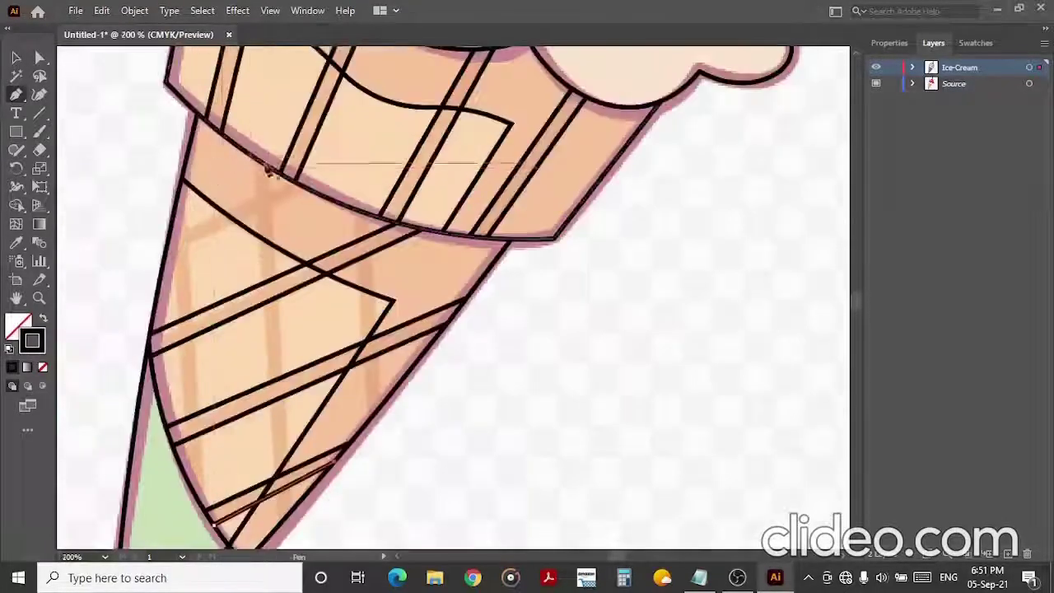
{"action": "left_click", "coordinate": [268, 169]}
{"action": "scroll", "coordinate": [268, 170], "scroll_direction": "down", "scroll_amount": 2}
{"action": "left_click", "coordinate": [282, 425]}
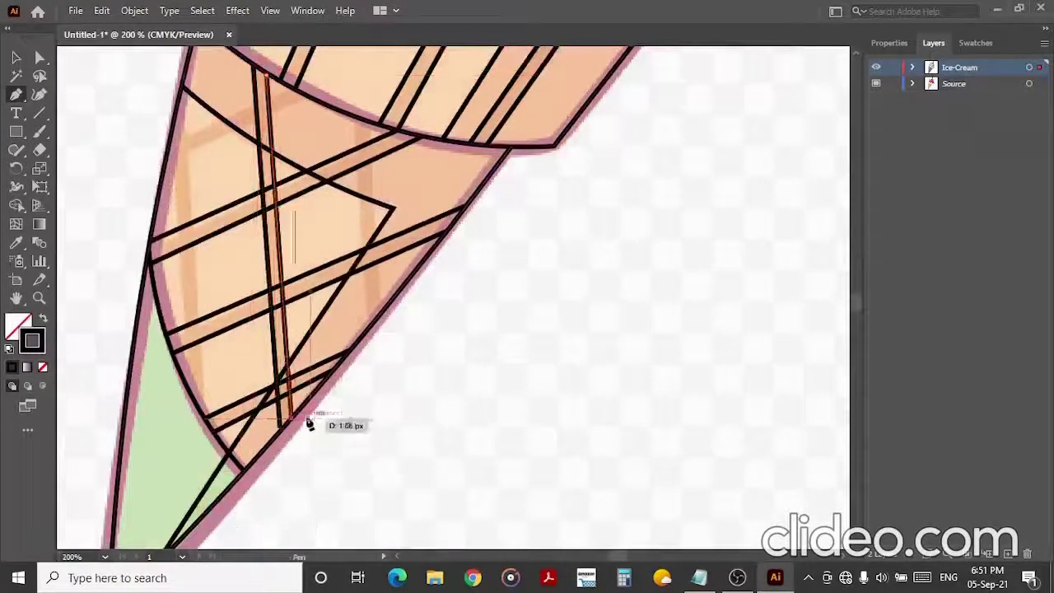
{"action": "left_click", "coordinate": [172, 132]}
{"action": "left_click", "coordinate": [197, 407]}
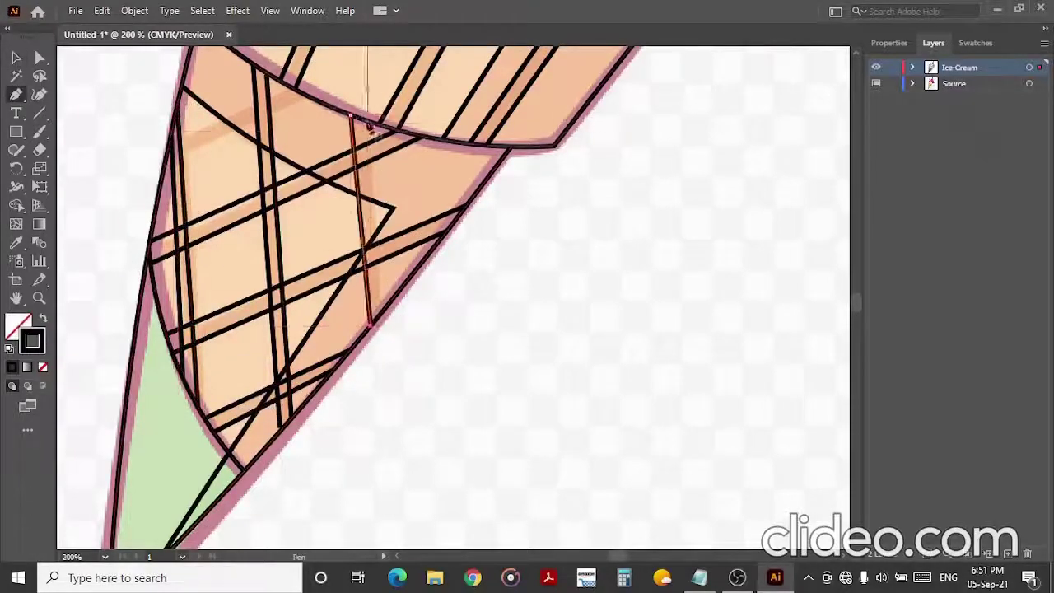
{"action": "left_click", "coordinate": [382, 307]}
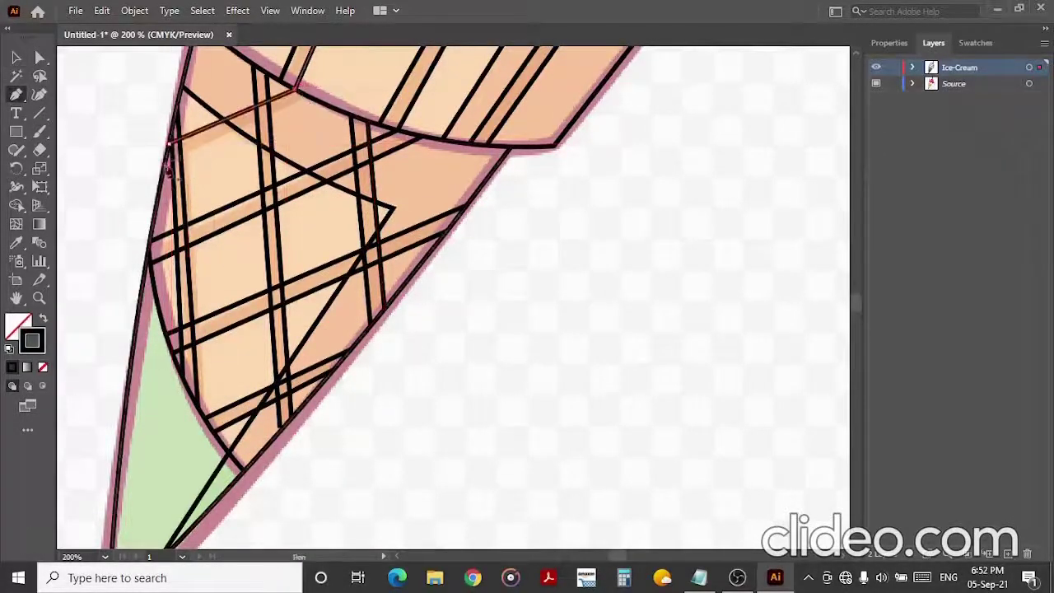
{"action": "scroll", "coordinate": [169, 169], "scroll_direction": "down", "scroll_amount": 5}
Toggle the Source artwork layer off and back on.
{"action": "key", "text": "v"}
{"action": "left_click", "coordinate": [875, 83]}
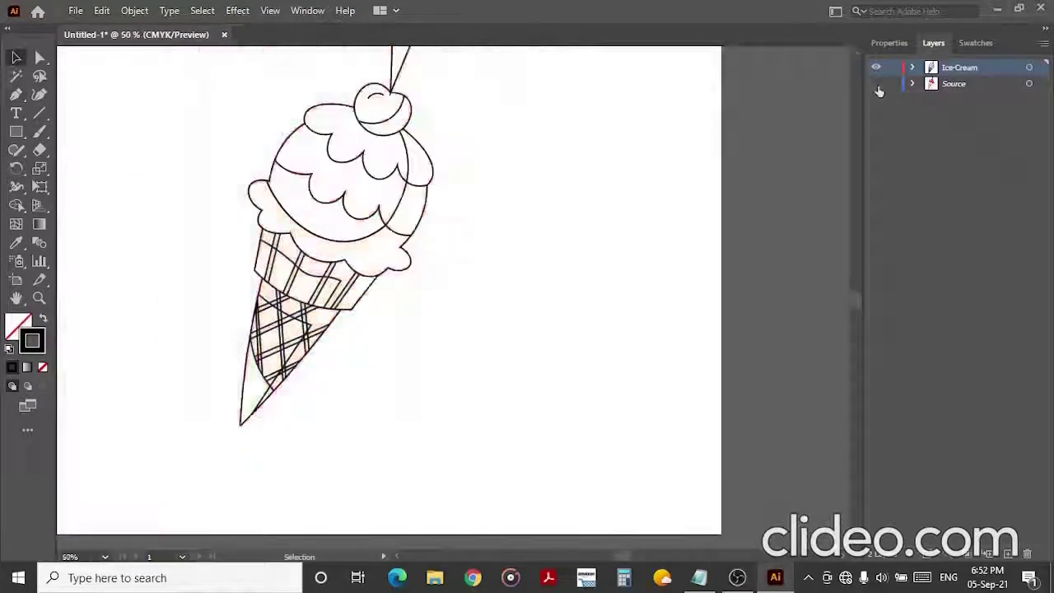
{"action": "left_click", "coordinate": [876, 83]}
{"action": "scroll", "coordinate": [320, 249], "scroll_direction": "up", "scroll_amount": 4}
Move and rotate the triangle onto the upper-left droplet for reshaping.
{"action": "key", "text": "p"}
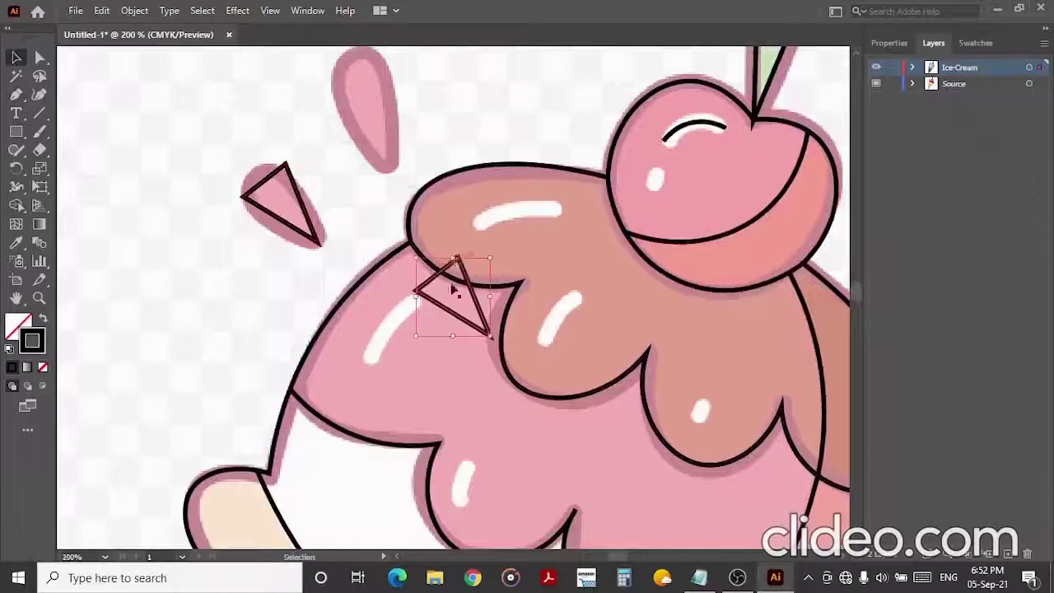
{"action": "left_click_drag", "start_coordinate": [453, 290], "coordinate": [365, 87]}
{"action": "scroll", "coordinate": [365, 87], "scroll_direction": "up", "scroll_amount": 2}
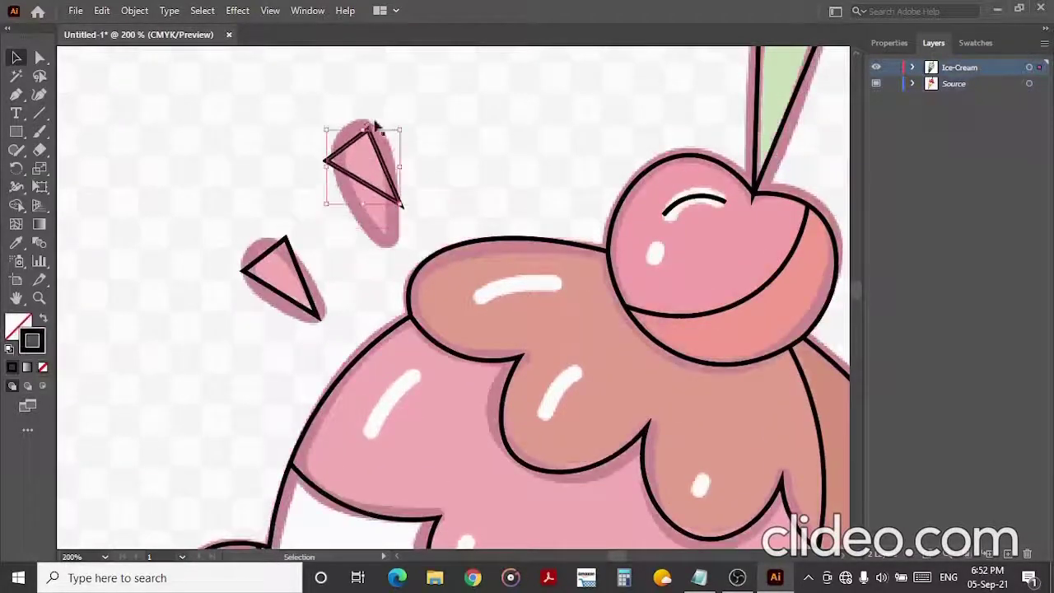
{"action": "left_click_drag", "start_coordinate": [375, 126], "coordinate": [356, 163]}
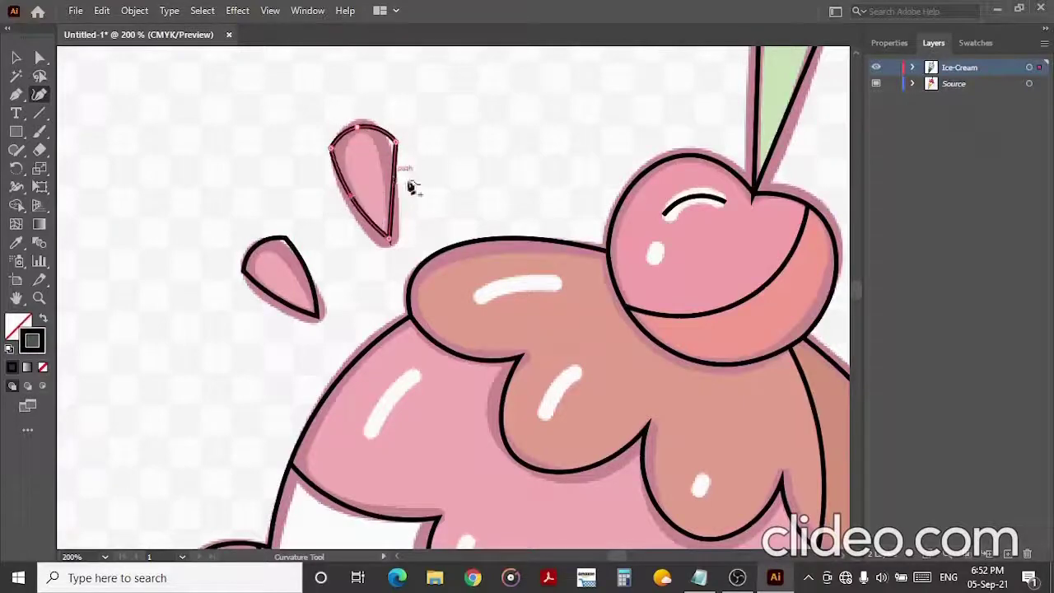
{"action": "left_click", "coordinate": [40, 57]}
{"action": "scroll", "coordinate": [369, 199], "scroll_direction": "up", "scroll_amount": 3}
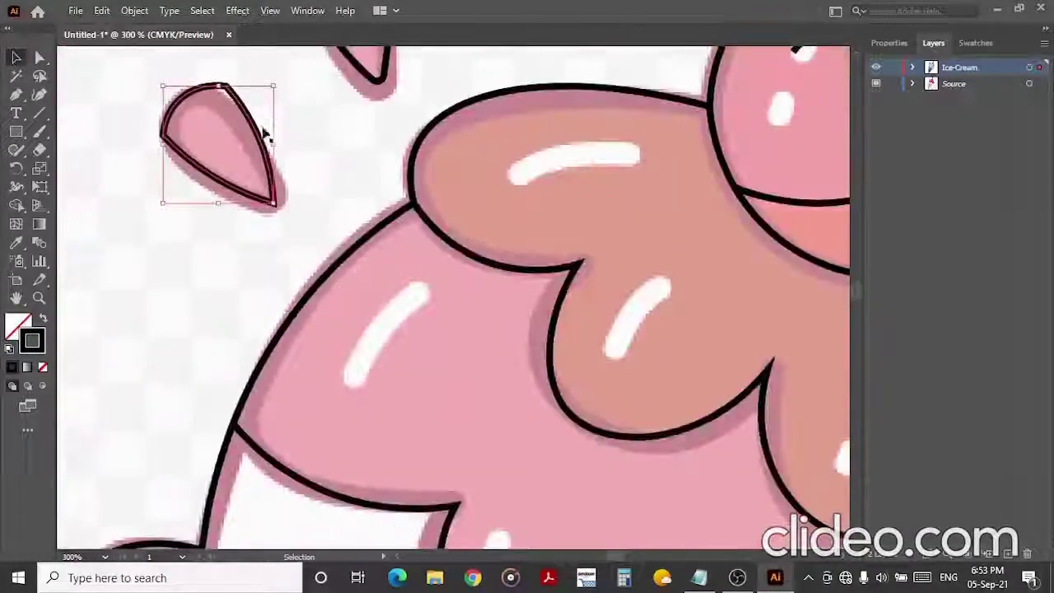
{"action": "key", "text": "a"}
{"action": "scroll", "coordinate": [275, 324], "scroll_direction": "up", "scroll_amount": 5}
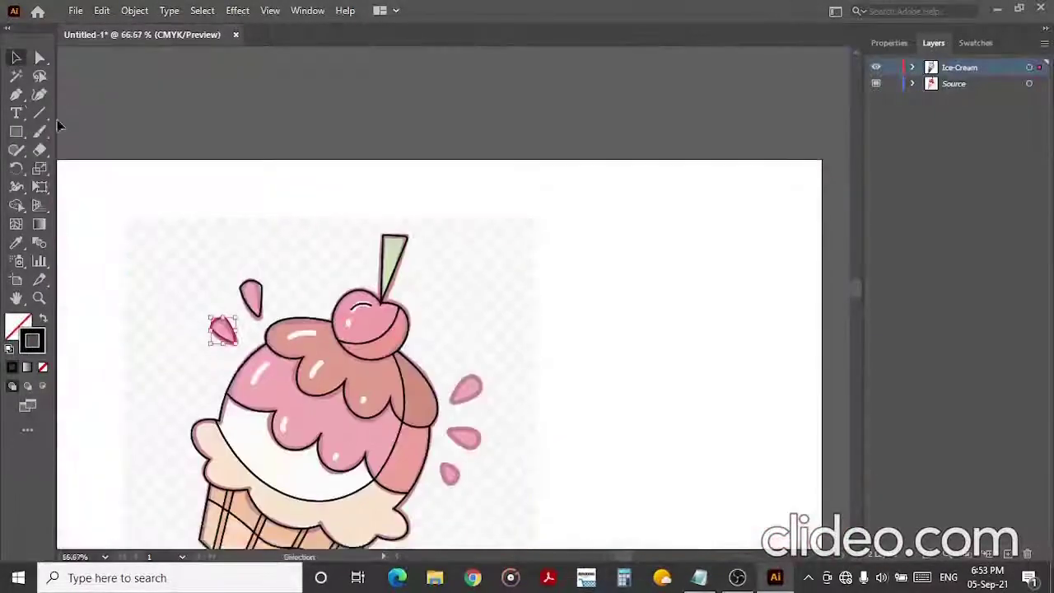
Draw a closed triangle inside the upper right-side droplet.
{"action": "key", "text": "p"}
{"action": "left_click", "coordinate": [567, 221]}
{"action": "left_click", "coordinate": [644, 100]}
{"action": "left_click", "coordinate": [710, 159]}
{"action": "left_click", "coordinate": [567, 221]}
Draw triangles inside the middle and lower droplets.
{"action": "left_click", "coordinate": [558, 347]}
{"action": "left_click", "coordinate": [693, 359]}
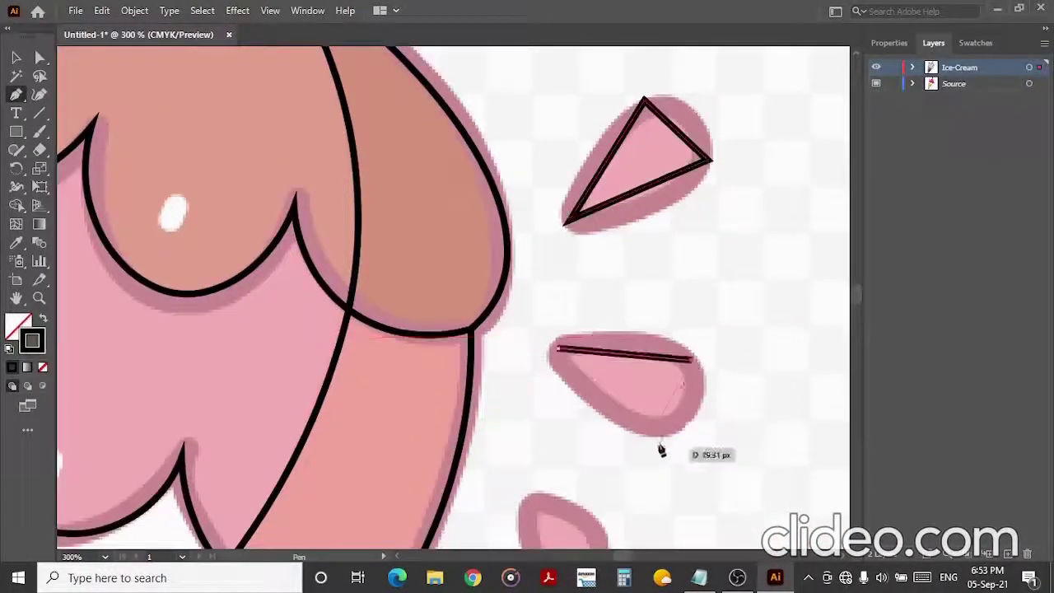
{"action": "scroll", "coordinate": [560, 343], "scroll_direction": "down", "scroll_amount": 3}
{"action": "scroll", "coordinate": [569, 404], "scroll_direction": "down", "scroll_amount": 3}
{"action": "left_click", "coordinate": [607, 342]}
{"action": "left_click", "coordinate": [557, 384]}
{"action": "left_click", "coordinate": [537, 306]}
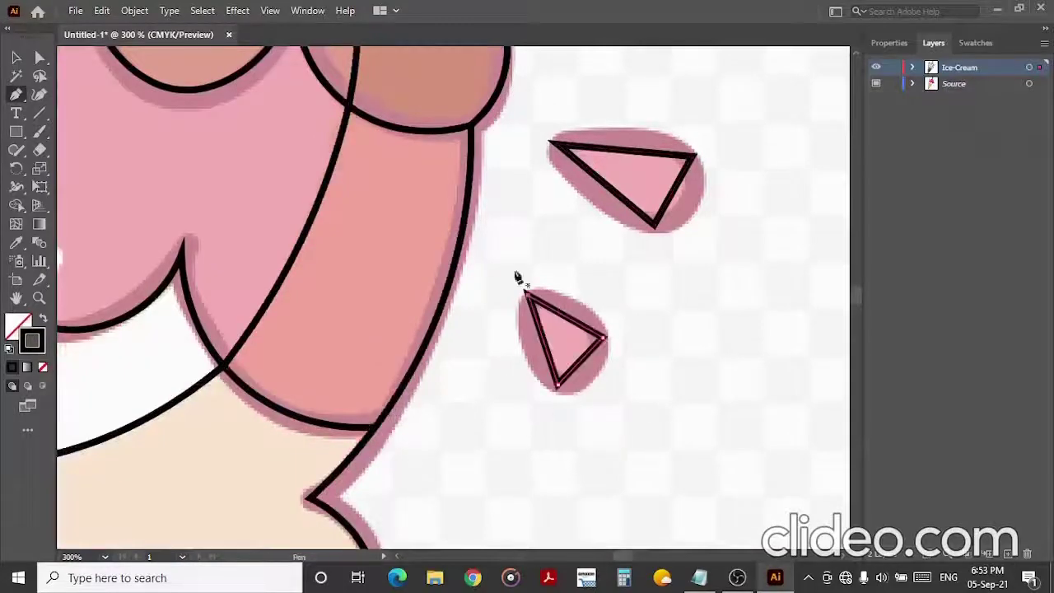
Round the droplet triangles into curved drop shapes.
{"action": "key", "text": "ctrl+minus"}
{"action": "scroll", "coordinate": [318, 160], "scroll_direction": "up", "scroll_amount": 4}
{"action": "left_click_drag", "start_coordinate": [635, 348], "coordinate": [744, 376]}
{"action": "key", "text": "ctrl+minus"}
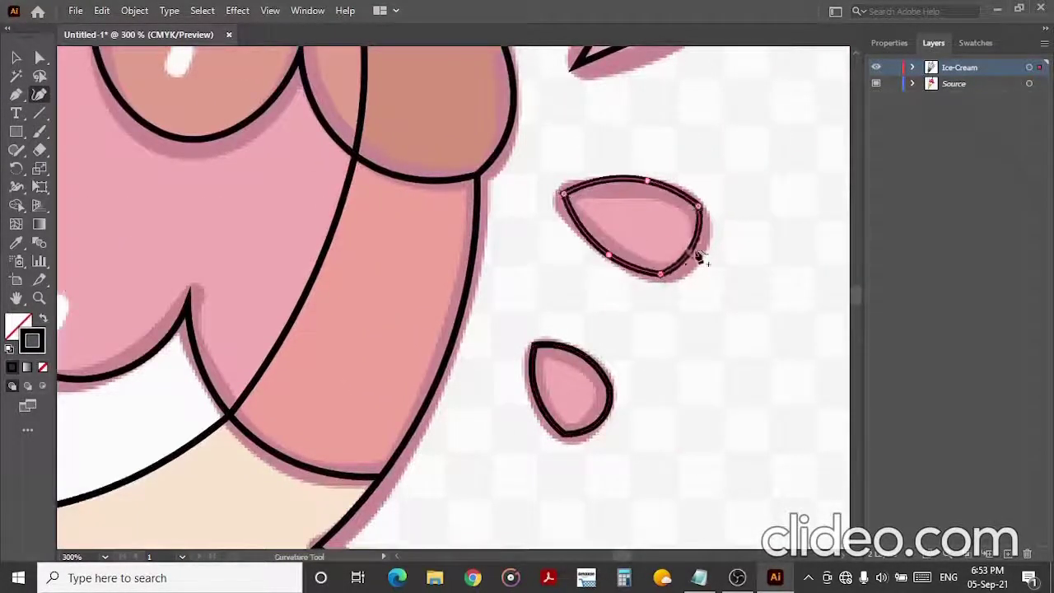
{"action": "scroll", "coordinate": [698, 258], "scroll_direction": "up", "scroll_amount": 3}
{"action": "left_click_drag", "start_coordinate": [624, 170], "coordinate": [675, 148]}
{"action": "key", "text": "ctrl+minus"}
{"action": "key", "text": "ctrl+minus"}
{"action": "key", "text": "ctrl+minus"}
{"action": "key", "text": "a"}
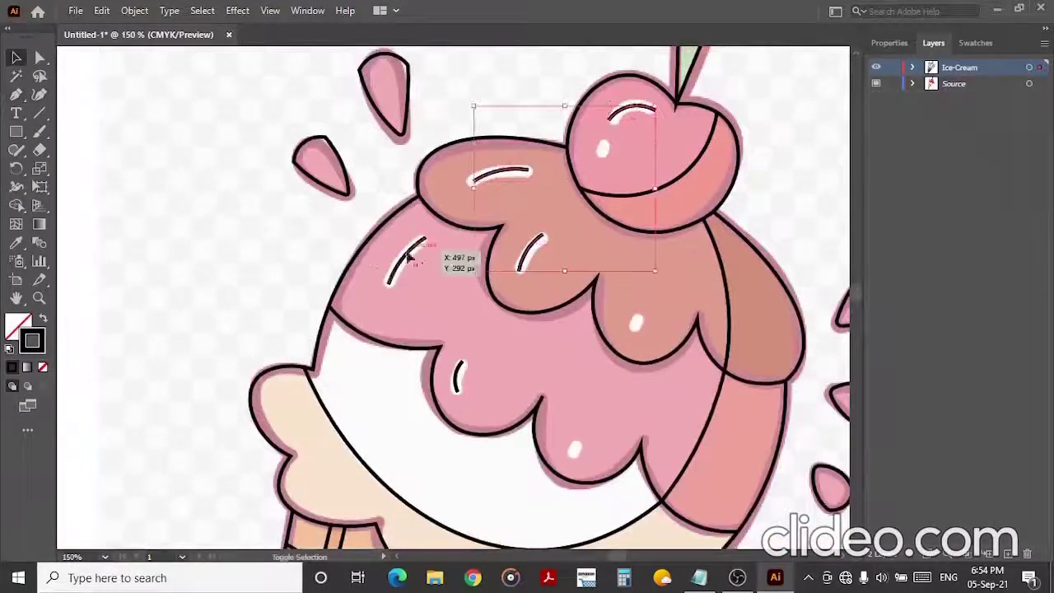
Give the selected highlight paths a thick black stroke in Properties.
{"action": "left_click", "coordinate": [890, 43]}
{"action": "left_click", "coordinate": [937, 236]}
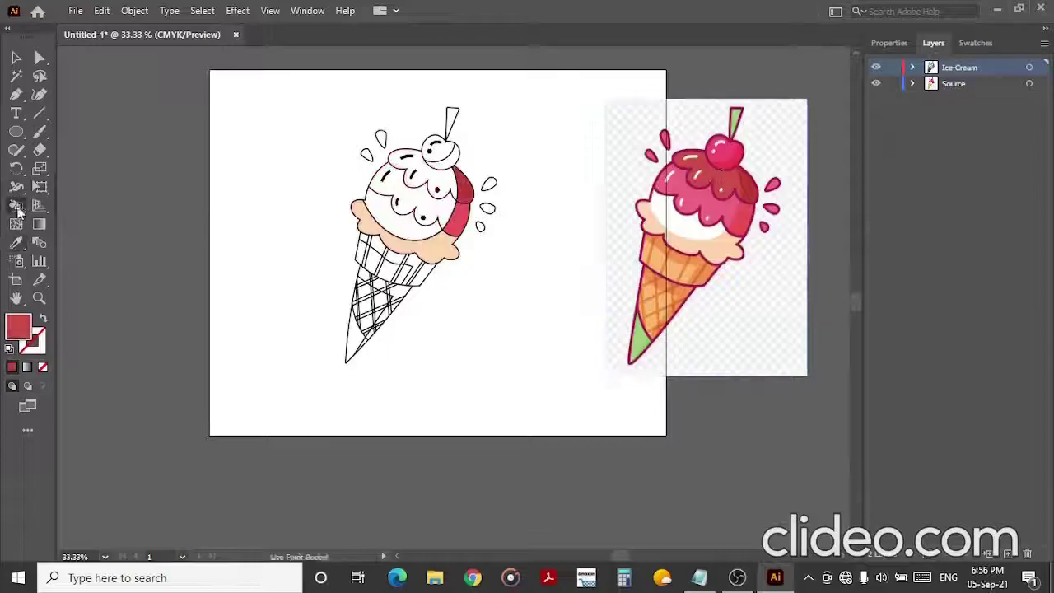
Live-paint the cone tip green and waffle cells peach, sampling colours with the Eyedropper.
{"action": "key", "text": "k"}
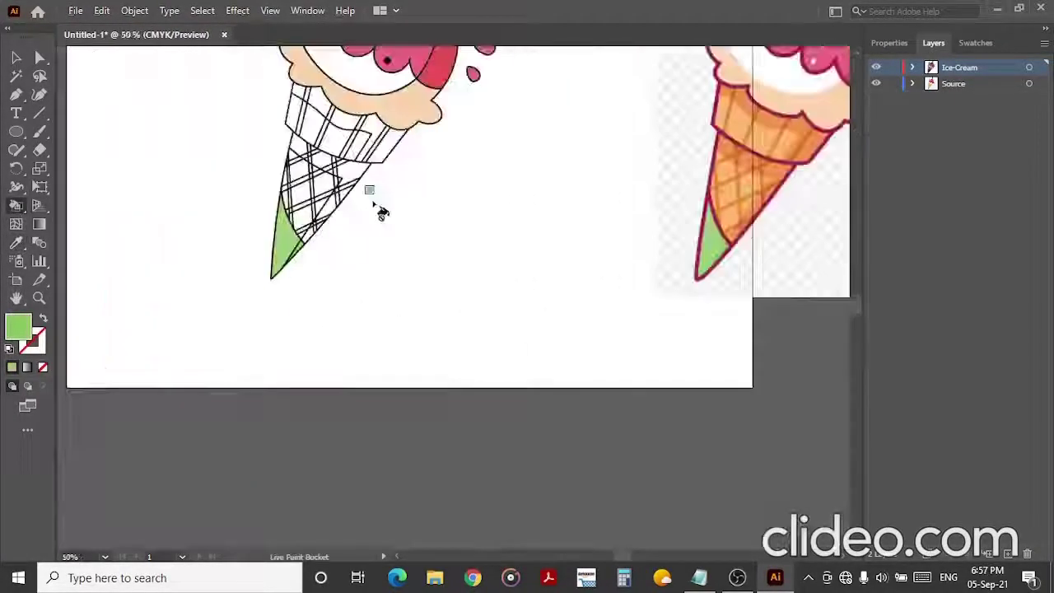
{"action": "key", "text": "i"}
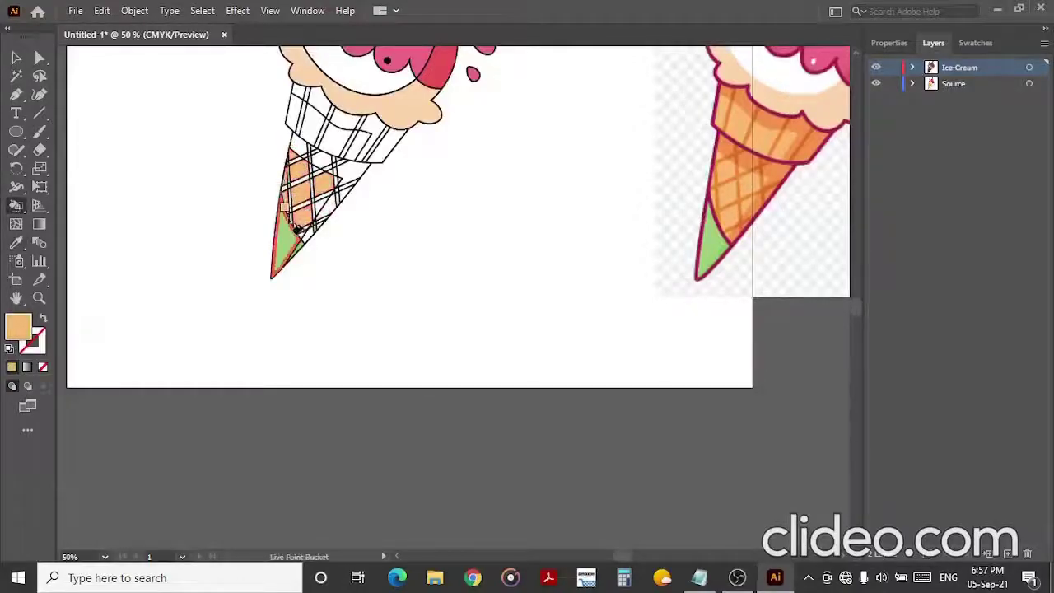
Fill the white cone face with light orange.
{"action": "scroll", "coordinate": [330, 214], "scroll_direction": "up", "scroll_amount": 3}
{"action": "key", "text": "i"}
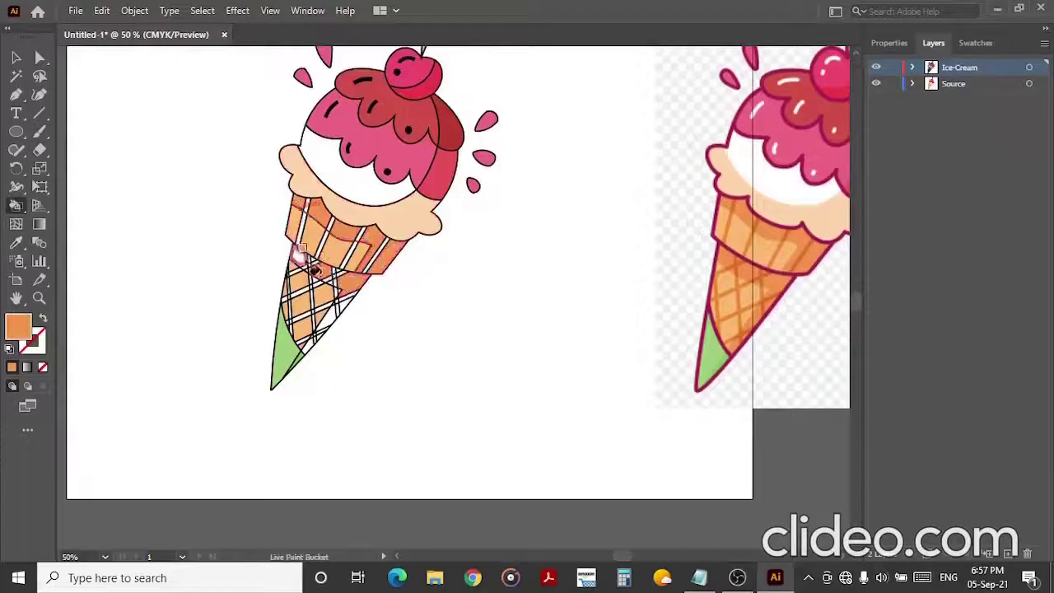
{"action": "scroll", "coordinate": [299, 257], "scroll_direction": "up", "scroll_amount": 4, "text": "alt"}
{"action": "left_click", "coordinate": [459, 374]}
{"action": "scroll", "coordinate": [388, 436], "scroll_direction": "down", "scroll_amount": 3}
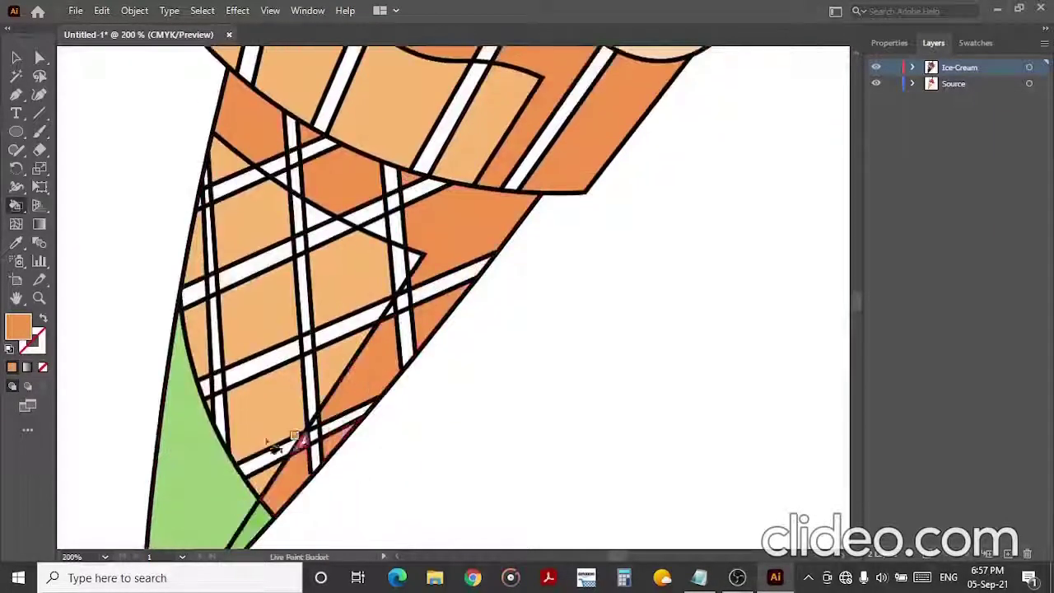
{"action": "scroll", "coordinate": [329, 289], "scroll_direction": "down", "scroll_amount": 5, "text": "alt"}
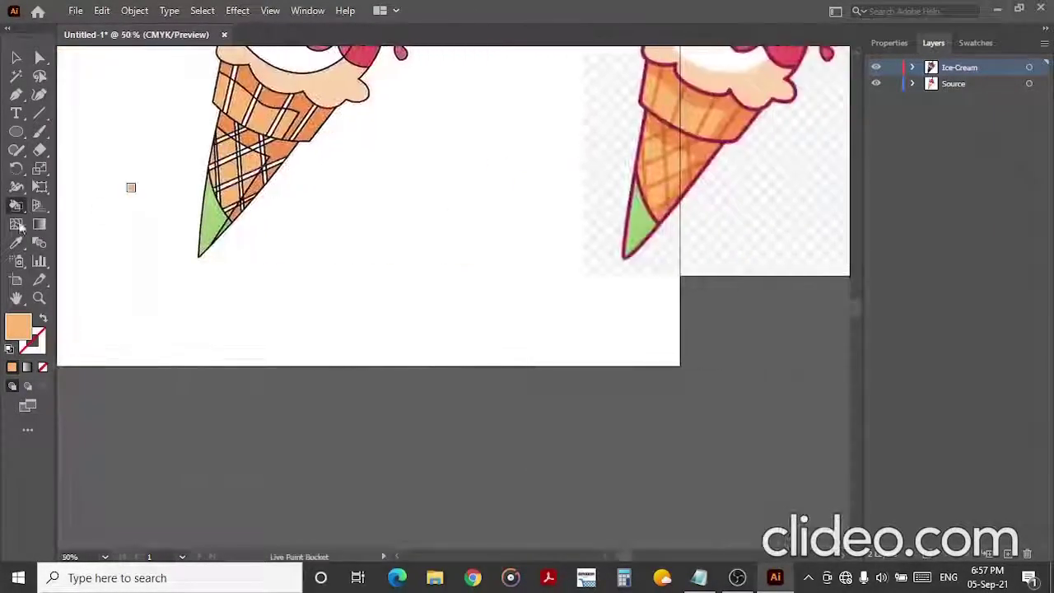
{"action": "scroll", "coordinate": [608, 193], "scroll_direction": "up", "scroll_amount": 4, "text": "alt"}
Sample the darker orange from the reference cone and paint the diagonal stripes and edge face with it.
{"action": "left_click", "coordinate": [608, 193]}
{"action": "scroll", "coordinate": [329, 247], "scroll_direction": "down", "scroll_amount": 3, "text": "alt"}
{"action": "key", "text": "k"}
{"action": "scroll", "coordinate": [195, 209], "scroll_direction": "up", "scroll_amount": 1, "text": "alt"}
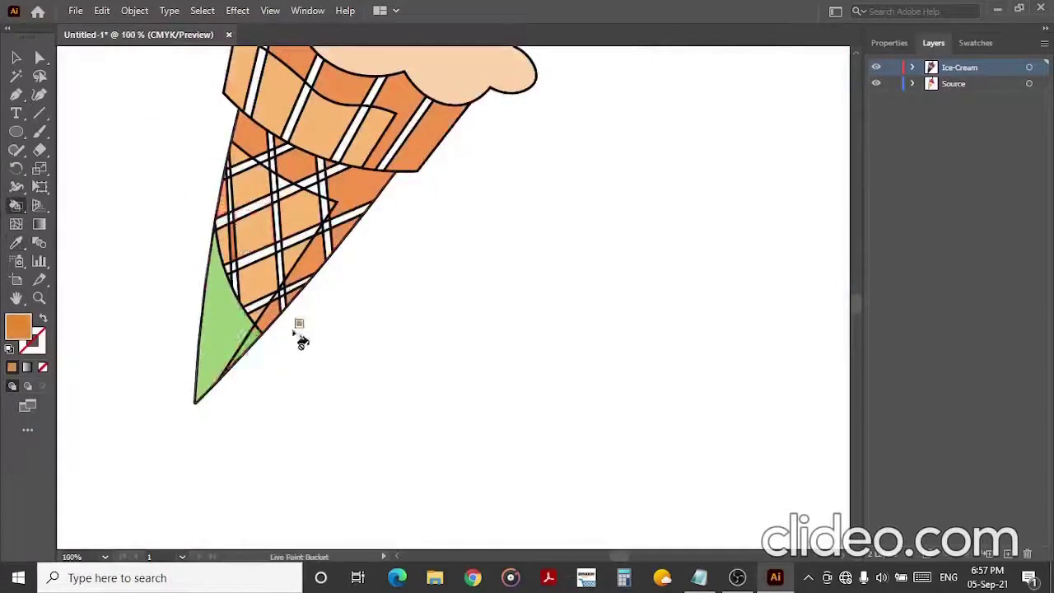
{"action": "scroll", "coordinate": [301, 340], "scroll_direction": "up", "scroll_amount": 3, "text": "alt"}
{"action": "left_click_drag", "start_coordinate": [471, 309], "coordinate": [189, 424]}
{"action": "scroll", "coordinate": [330, 461], "scroll_direction": "down", "scroll_amount": 1}
{"action": "left_click", "coordinate": [377, 460]}
{"action": "scroll", "coordinate": [377, 460], "scroll_direction": "up", "scroll_amount": 2}
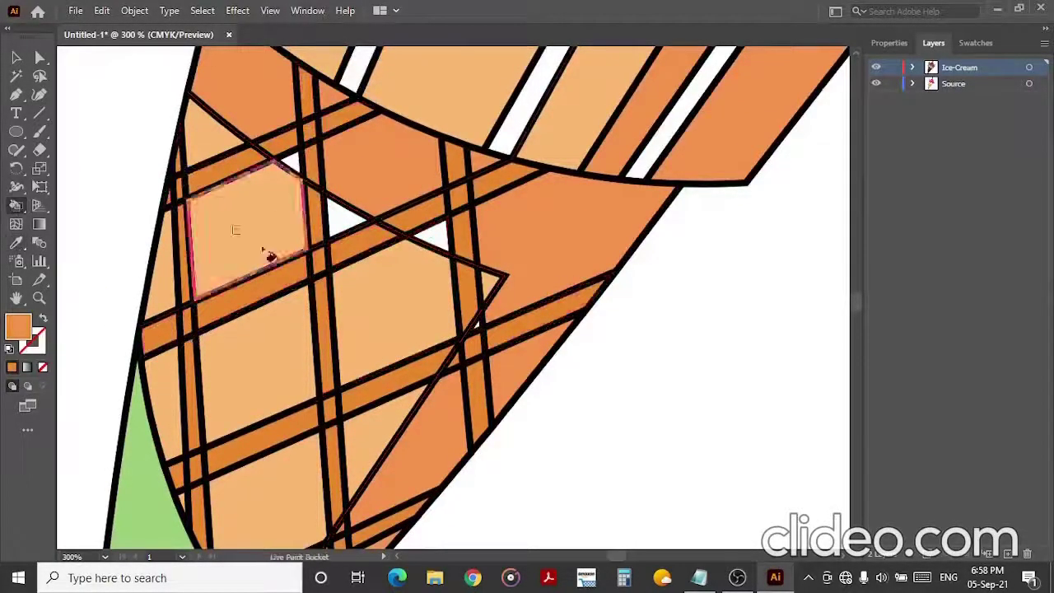
{"action": "scroll", "coordinate": [379, 387], "scroll_direction": "up", "scroll_amount": 5}
{"action": "scroll", "coordinate": [379, 387], "scroll_direction": "down", "scroll_amount": 8}
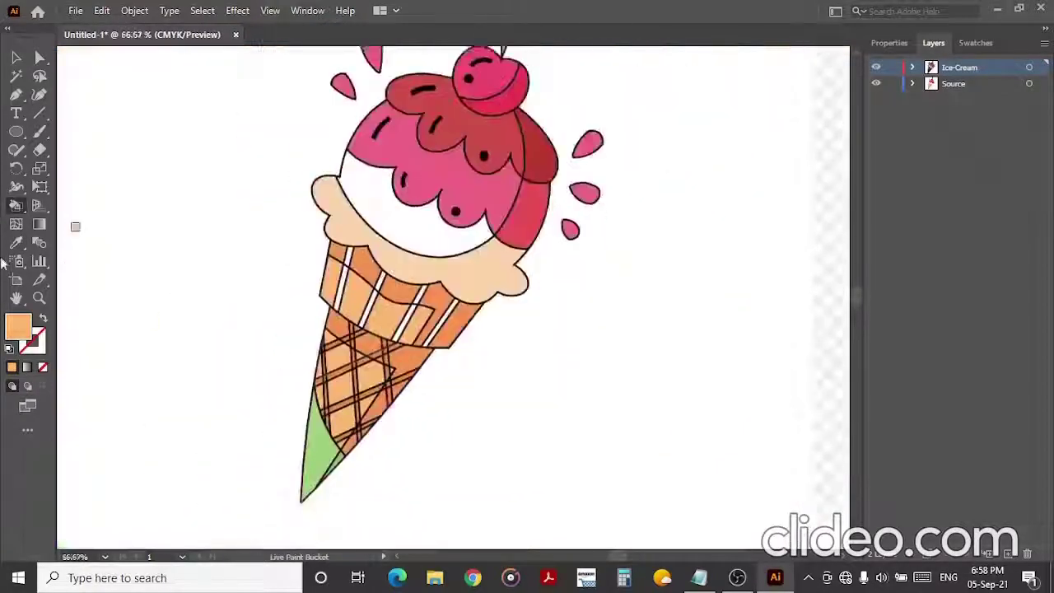
{"action": "scroll", "coordinate": [388, 282], "scroll_direction": "up", "scroll_amount": 3}
{"action": "scroll", "coordinate": [523, 132], "scroll_direction": "up", "scroll_amount": 1}
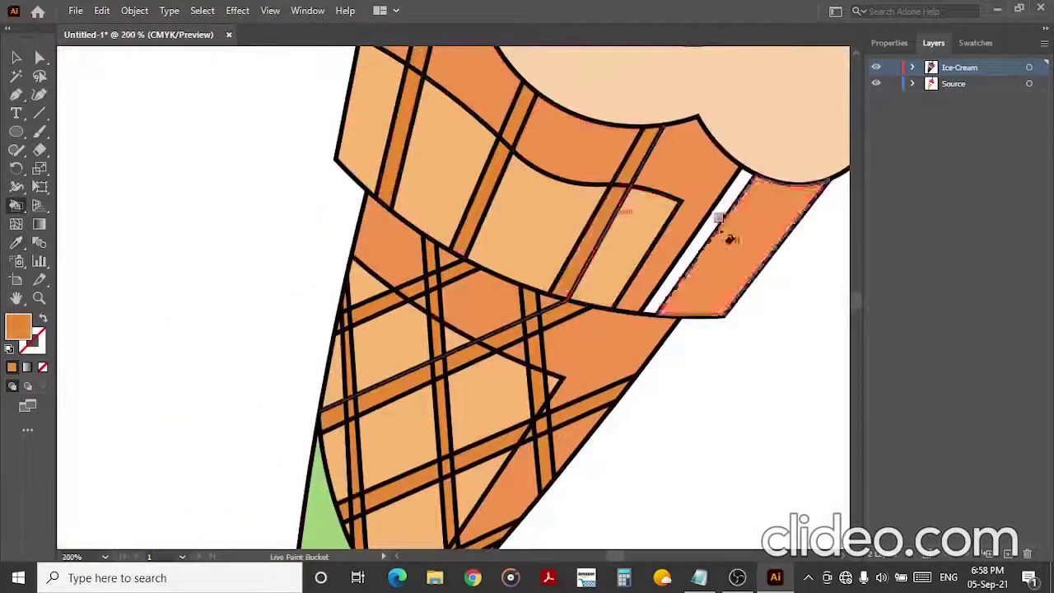
{"action": "scroll", "coordinate": [400, 161], "scroll_direction": "down", "scroll_amount": 5}
Enter the cone's Live Paint group to edit the waffle lines.
{"action": "key", "text": "v"}
{"action": "scroll", "coordinate": [459, 188], "scroll_direction": "up", "scroll_amount": 2}
{"action": "double_click", "coordinate": [459, 188]}
{"action": "scroll", "coordinate": [459, 188], "scroll_direction": "up", "scroll_amount": 2}
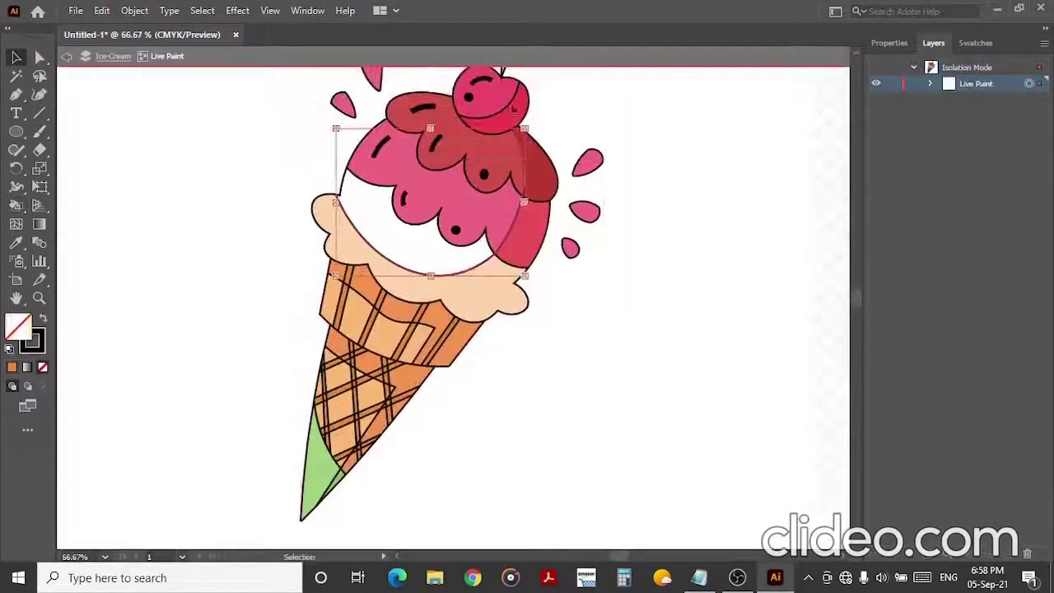
{"action": "scroll", "coordinate": [426, 318], "scroll_direction": "down", "scroll_amount": 2}
{"action": "scroll", "coordinate": [447, 266], "scroll_direction": "up", "scroll_amount": 2}
{"action": "scroll", "coordinate": [449, 274], "scroll_direction": "up", "scroll_amount": 3}
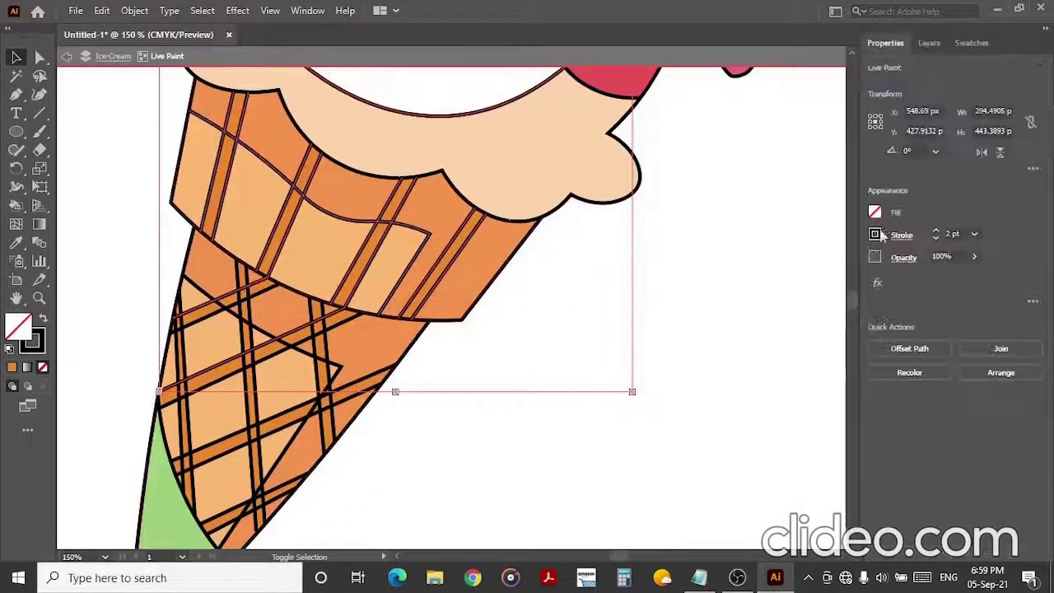
{"action": "scroll", "coordinate": [263, 266], "scroll_direction": "up", "scroll_amount": 2}
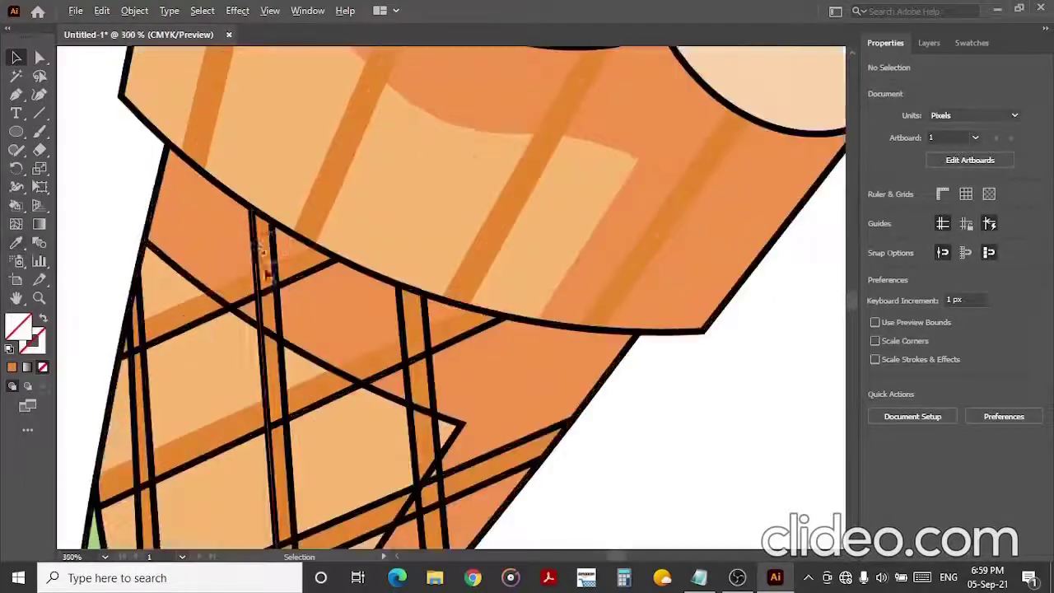
{"action": "double_click", "coordinate": [247, 255]}
{"action": "scroll", "coordinate": [300, 368], "scroll_direction": "up", "scroll_amount": 2}
{"action": "scroll", "coordinate": [300, 368], "scroll_direction": "up", "scroll_amount": 5}
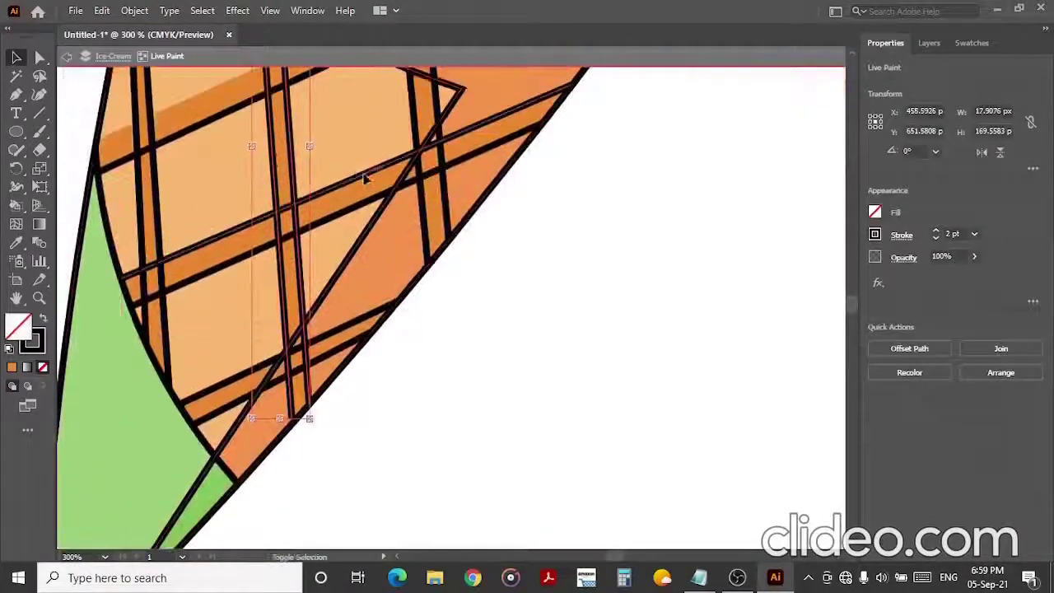
{"action": "scroll", "coordinate": [201, 236], "scroll_direction": "up", "scroll_amount": 2}
{"action": "scroll", "coordinate": [142, 287], "scroll_direction": "up", "scroll_amount": 2}
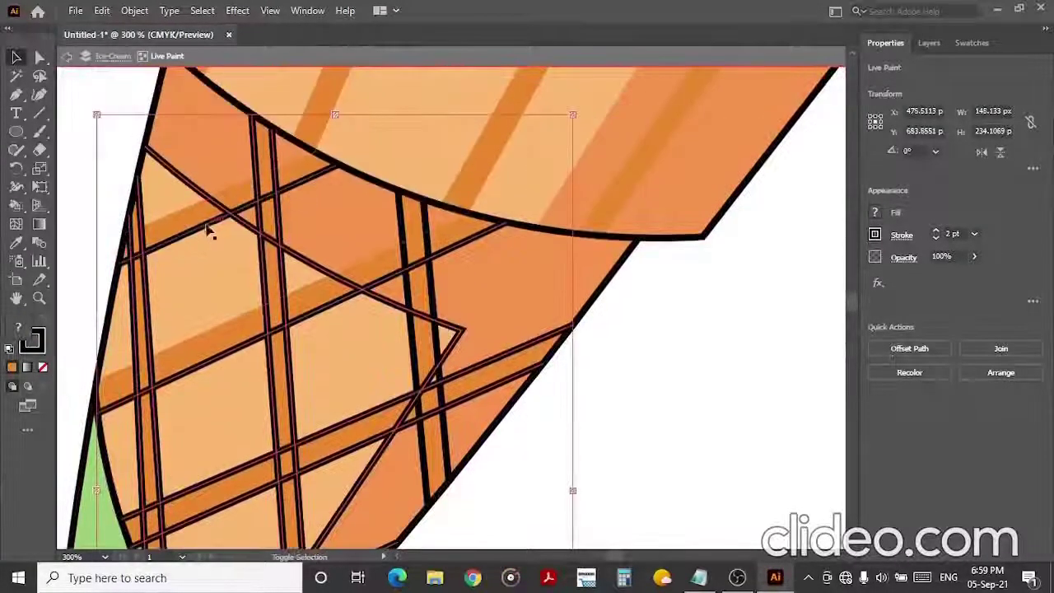
Set the inner waffle lines' fill and stroke to None.
{"action": "left_click", "coordinate": [875, 211]}
{"action": "left_click", "coordinate": [707, 284]}
{"action": "left_click", "coordinate": [437, 330]}
{"action": "left_click", "coordinate": [875, 212]}
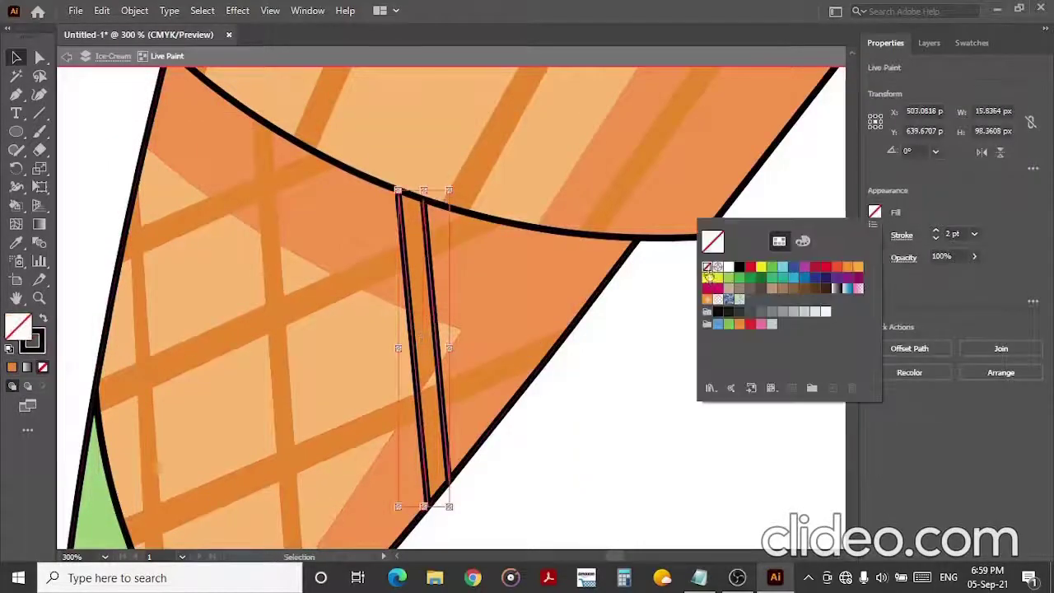
{"action": "left_click", "coordinate": [875, 234]}
{"action": "left_click", "coordinate": [707, 260]}
Enter the scoop's Live Paint group for editing.
{"action": "key", "text": "i"}
{"action": "scroll", "coordinate": [434, 494], "scroll_direction": "down", "scroll_amount": 1}
{"action": "scroll", "coordinate": [344, 242], "scroll_direction": "up", "scroll_amount": 1}
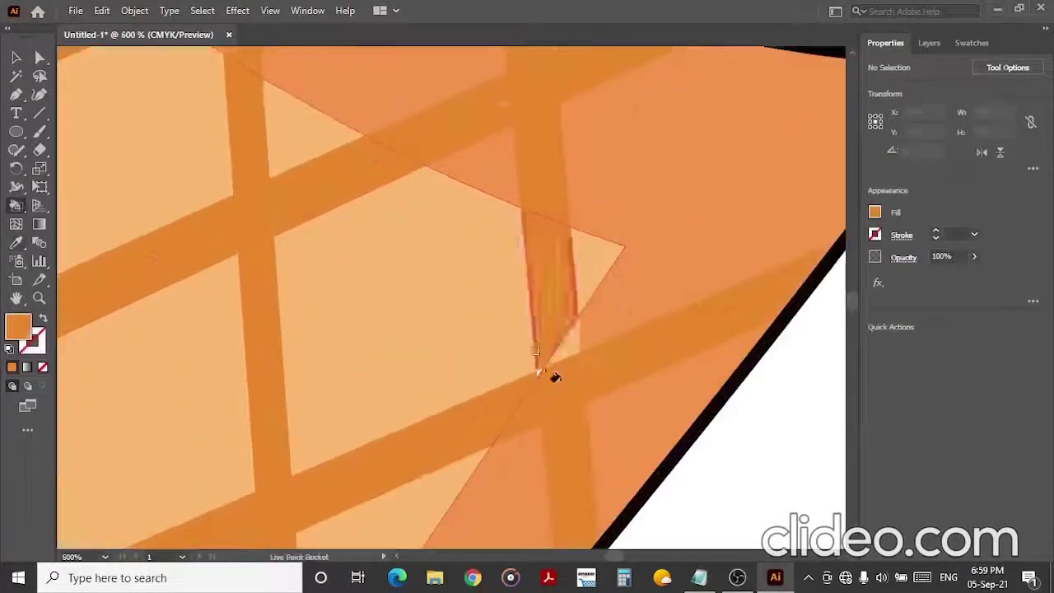
{"action": "scroll", "coordinate": [164, 234], "scroll_direction": "up", "scroll_amount": 1}
{"action": "scroll", "coordinate": [294, 118], "scroll_direction": "down", "scroll_amount": 2}
{"action": "scroll", "coordinate": [341, 247], "scroll_direction": "down", "scroll_amount": 3}
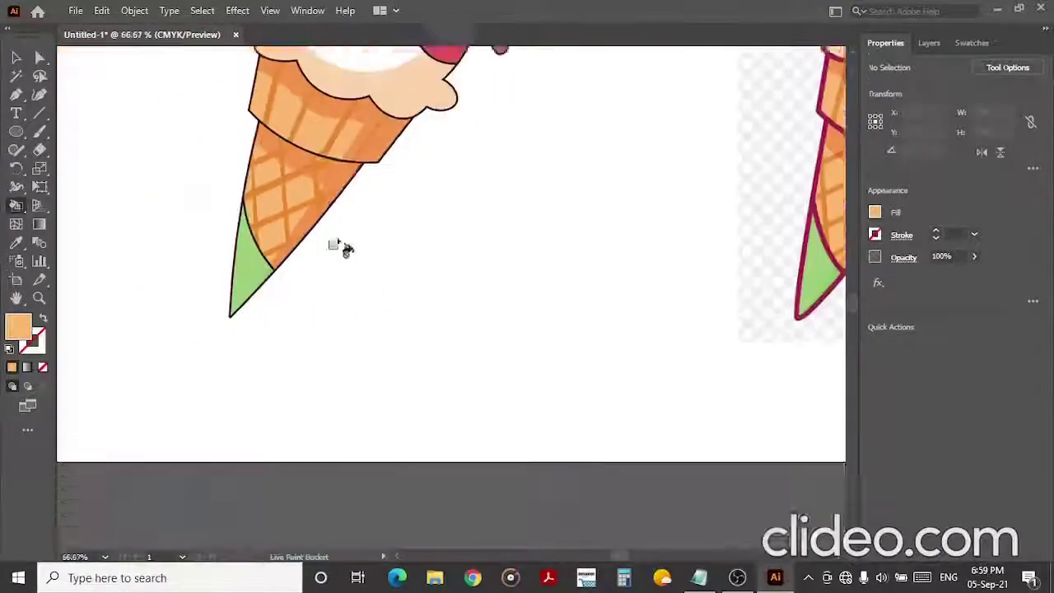
{"action": "scroll", "coordinate": [341, 247], "scroll_direction": "down", "scroll_amount": 1}
{"action": "key", "text": "v"}
{"action": "scroll", "coordinate": [343, 190], "scroll_direction": "down", "scroll_amount": 1}
{"action": "scroll", "coordinate": [342, 189], "scroll_direction": "up", "scroll_amount": 3}
{"action": "double_click", "coordinate": [342, 148]}
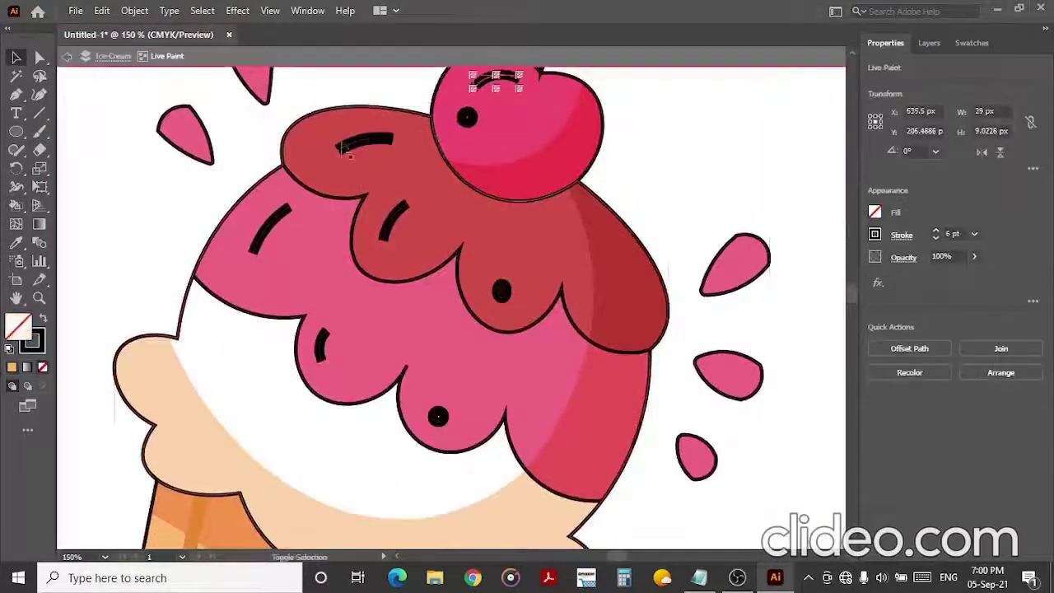
Make the scoop's highlight marks white.
{"action": "left_click", "coordinate": [365, 145]}
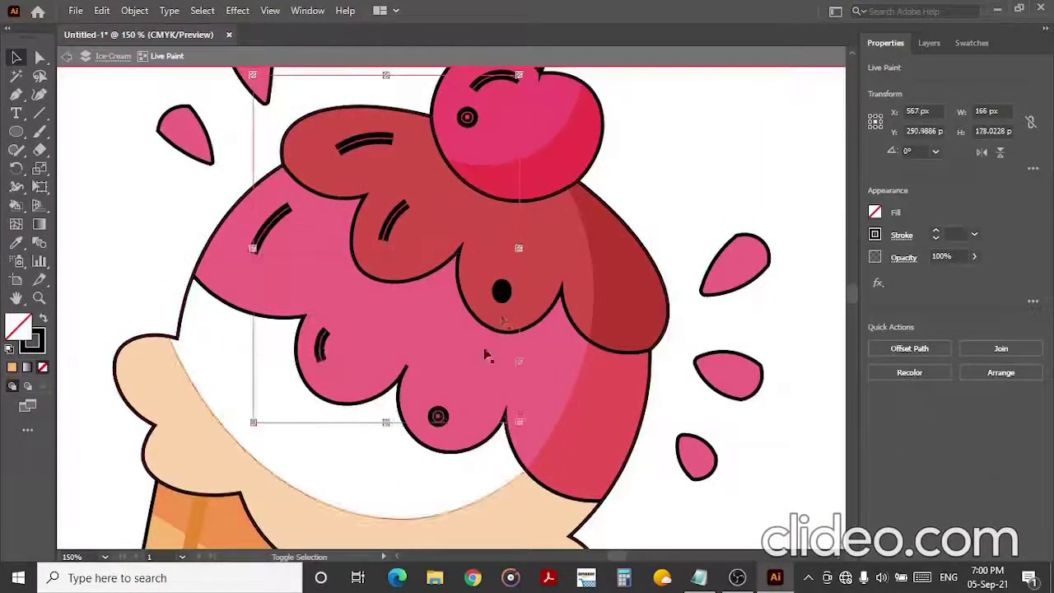
{"action": "left_click", "coordinate": [876, 213]}
{"action": "left_click", "coordinate": [825, 334]}
{"action": "left_click", "coordinate": [981, 179]}
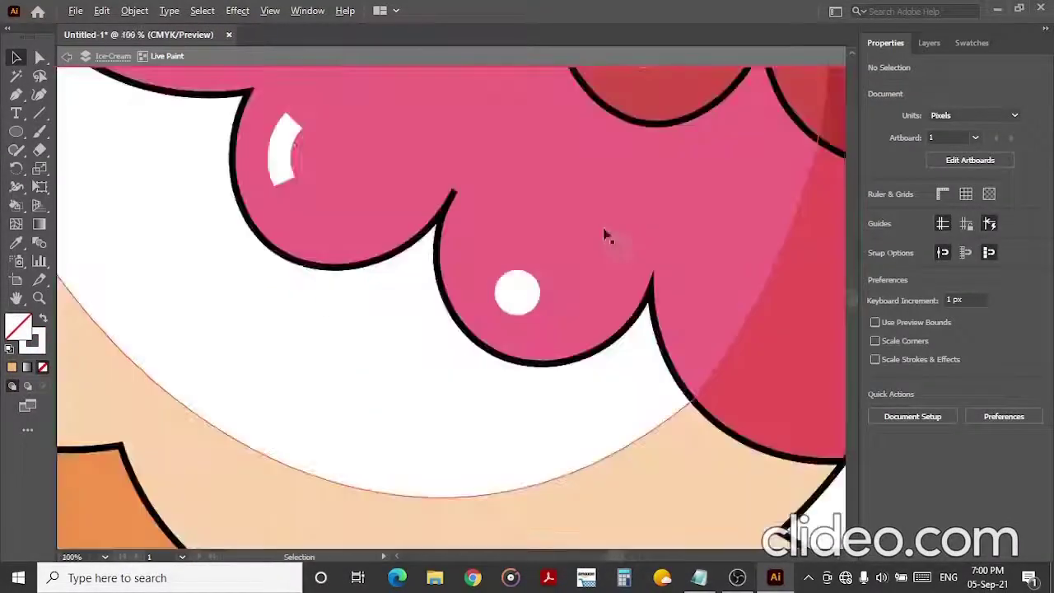
Zoom out to view the whole ice cream artwork on the artboard.
{"action": "key", "text": "ctrl+minus"}
{"action": "key", "text": "ctrl+minus"}
{"action": "key", "text": "ctrl+minus"}
{"action": "key", "text": "ctrl+minus"}
{"action": "key", "text": "ctrl+minus"}
{"action": "key", "text": "ctrl+minus"}
{"action": "key", "text": "ctrl+minus"}
{"action": "key", "text": "ctrl+minus"}
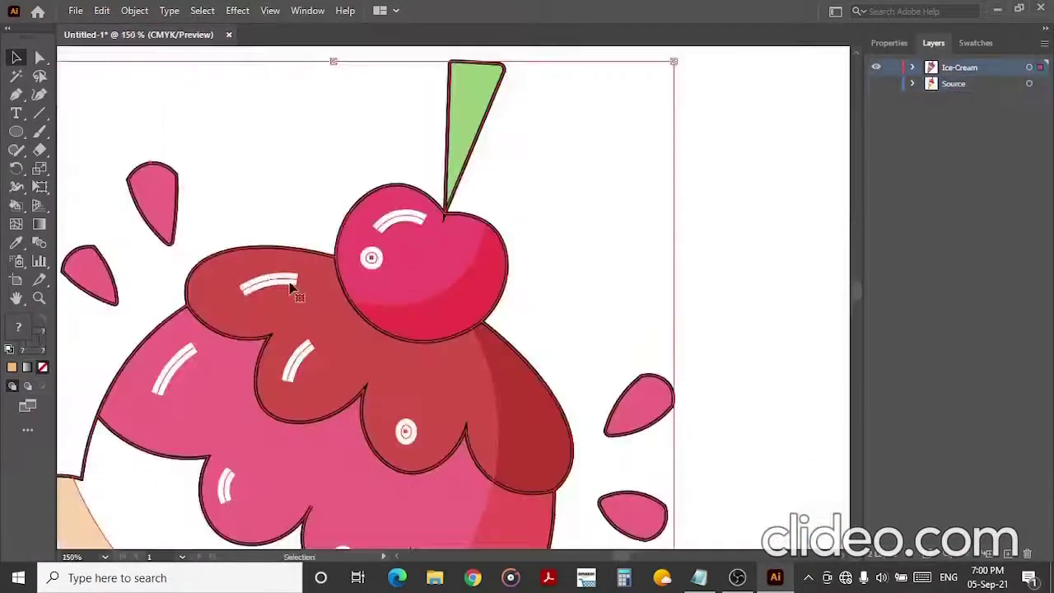
{"action": "key", "text": "ctrl+minus"}
{"action": "key", "text": "ctrl+minus"}
{"action": "scroll", "coordinate": [223, 306], "scroll_direction": "up", "scroll_amount": 1}
{"action": "left_click", "coordinate": [313, 176]}
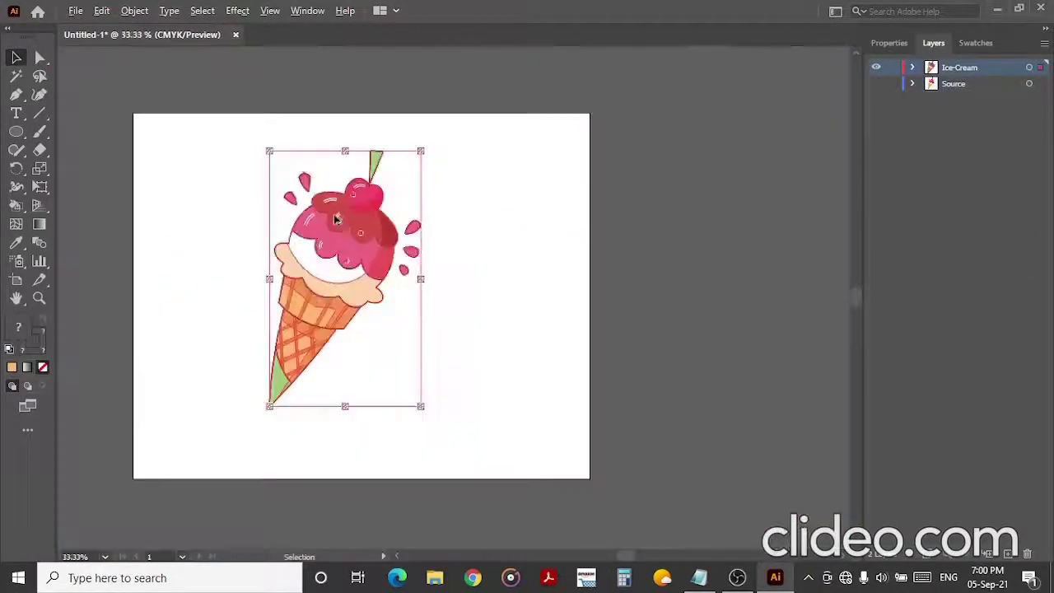
{"action": "key", "text": "ctrl+minus"}
{"action": "key", "text": "ctrl+minus"}
{"action": "key", "text": "ctrl+plus"}
{"action": "key", "text": "ctrl+plus"}
{"action": "key", "text": "ctrl+plus"}
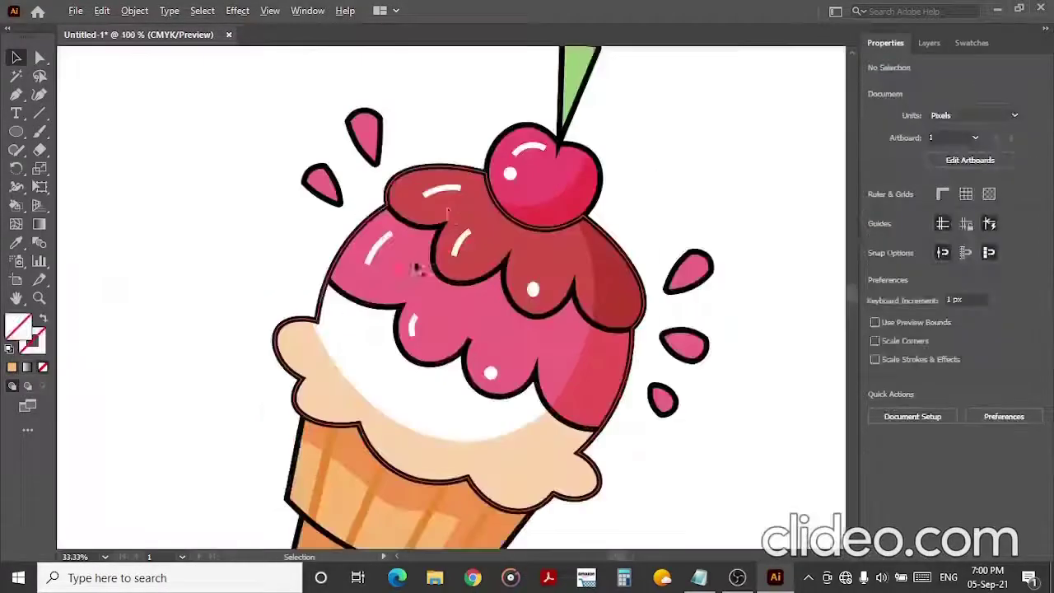
{"action": "double_click", "coordinate": [442, 197]}
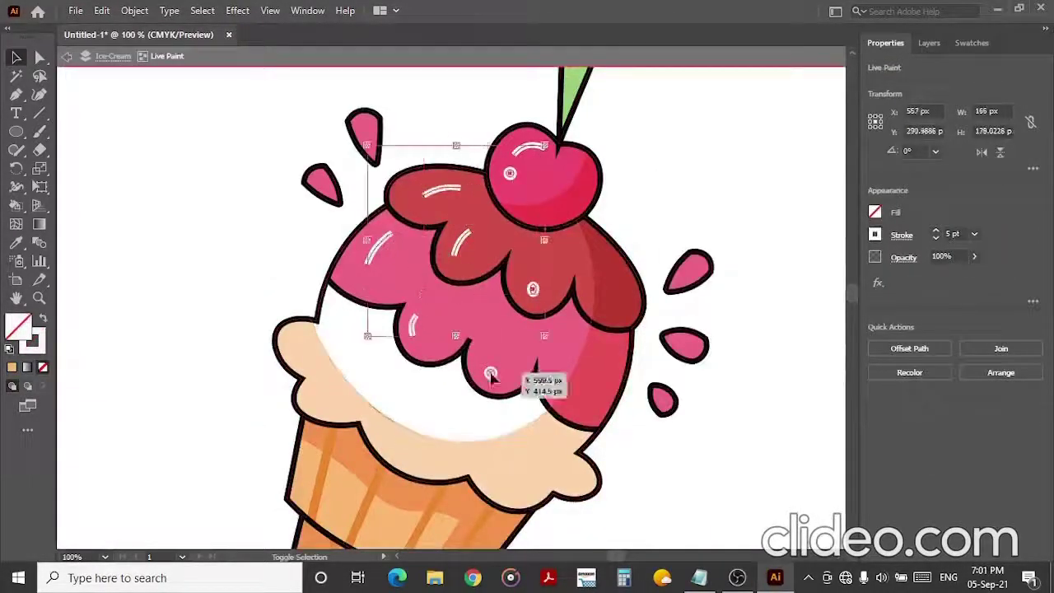
{"action": "key", "text": "ctrl+minus"}
{"action": "key", "text": "ctrl+minus"}
{"action": "key", "text": "ctrl+minus"}
{"action": "key", "text": "ctrl+minus"}
{"action": "key", "text": "ctrl+minus"}
Move the cherry slightly lower on the scoop.
{"action": "double_click", "coordinate": [104, 99]}
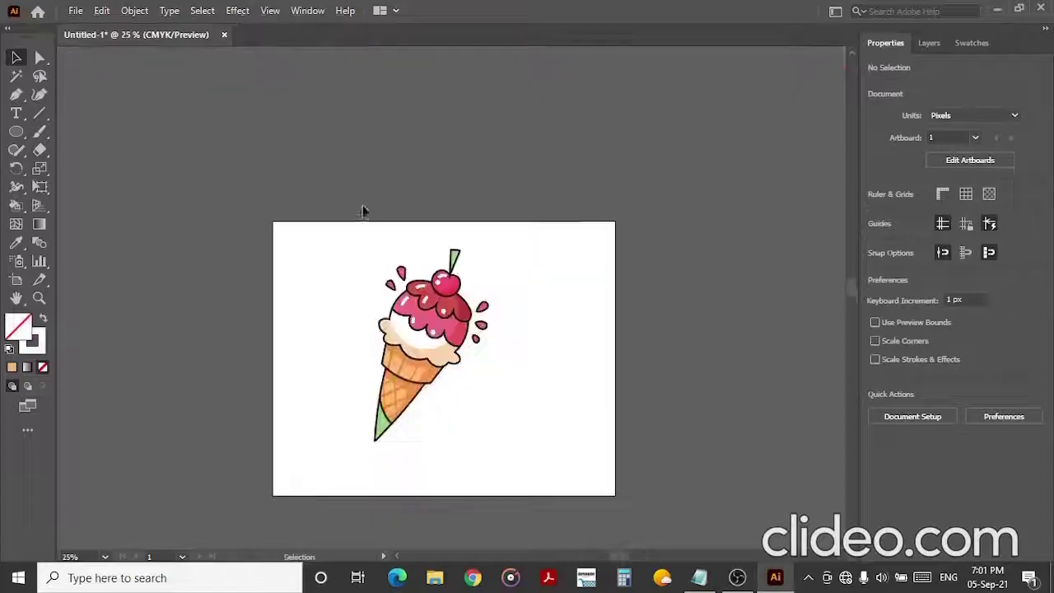
{"action": "key", "text": "ctrl+plus"}
{"action": "key", "text": "ctrl+plus"}
{"action": "left_click", "coordinate": [934, 43]}
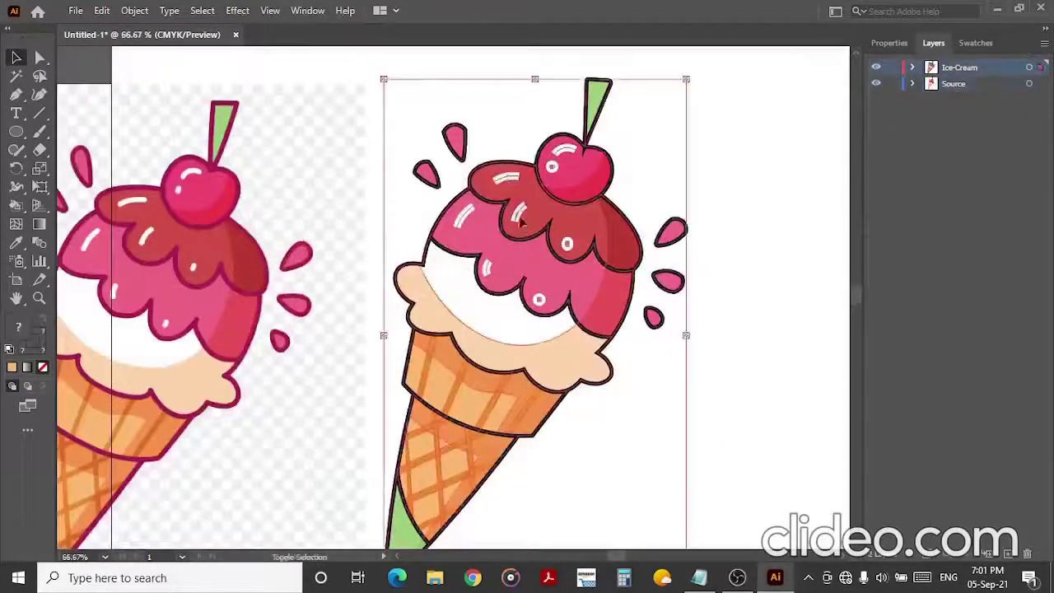
{"action": "double_click", "coordinate": [521, 219]}
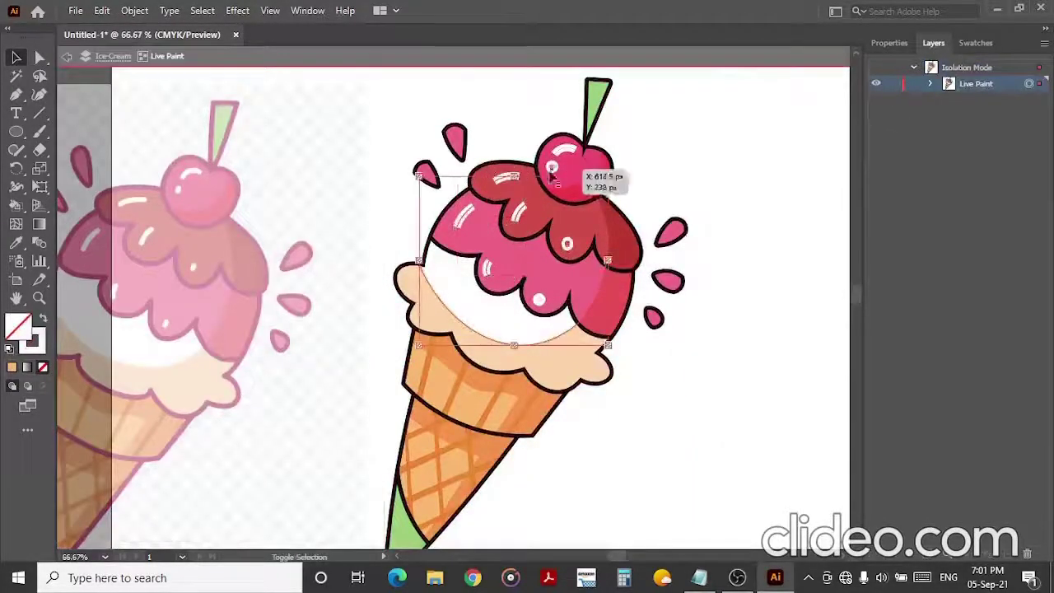
{"action": "left_click_drag", "start_coordinate": [551, 173], "coordinate": [554, 179]}
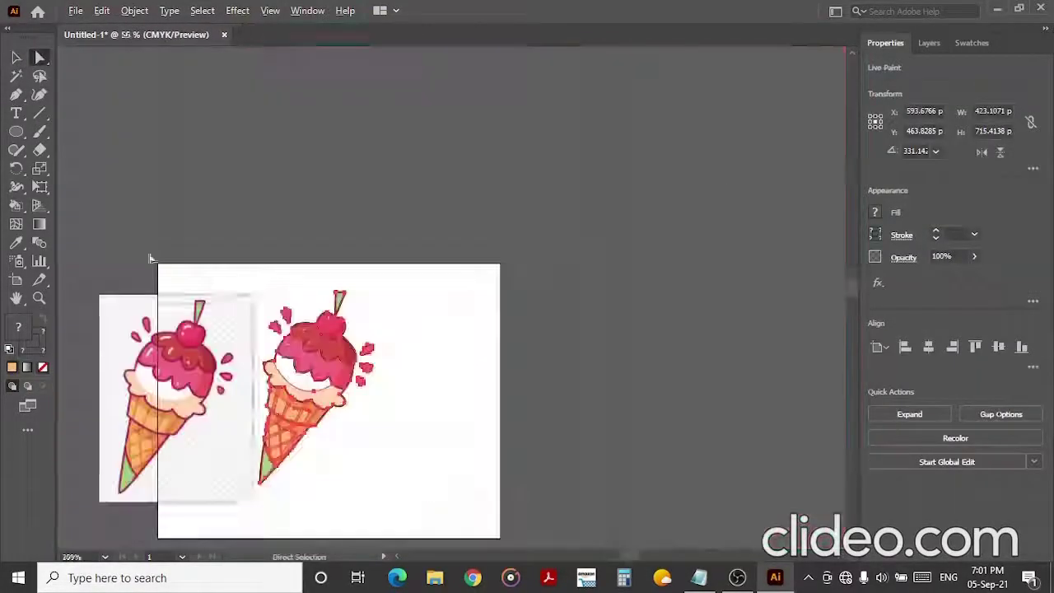
Delete the Source reference layer.
{"action": "left_click", "coordinate": [1027, 554]}
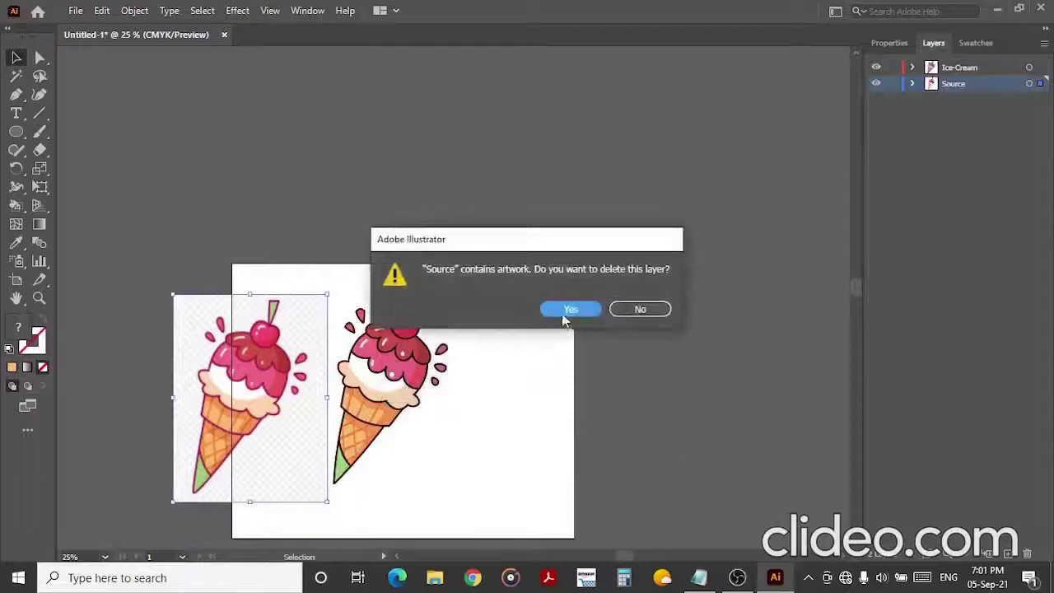
{"action": "left_click", "coordinate": [566, 309]}
{"action": "left_click_drag", "start_coordinate": [429, 346], "coordinate": [458, 359]}
Draw a 1280×1024 rectangle covering the whole artboard.
{"action": "left_click_drag", "start_coordinate": [11, 138], "coordinate": [58, 134]}
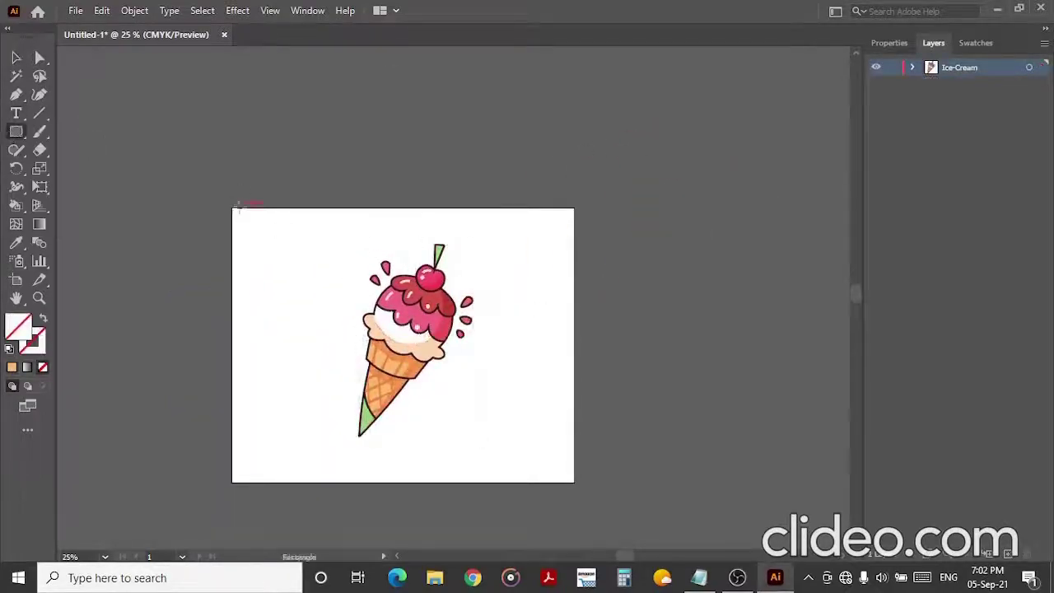
{"action": "left_click_drag", "start_coordinate": [239, 234], "coordinate": [276, 281]}
{"action": "left_click_drag", "start_coordinate": [574, 484], "coordinate": [574, 483]}
Draw a curved path across the artboard with the Pen tool.
{"action": "key", "text": "p"}
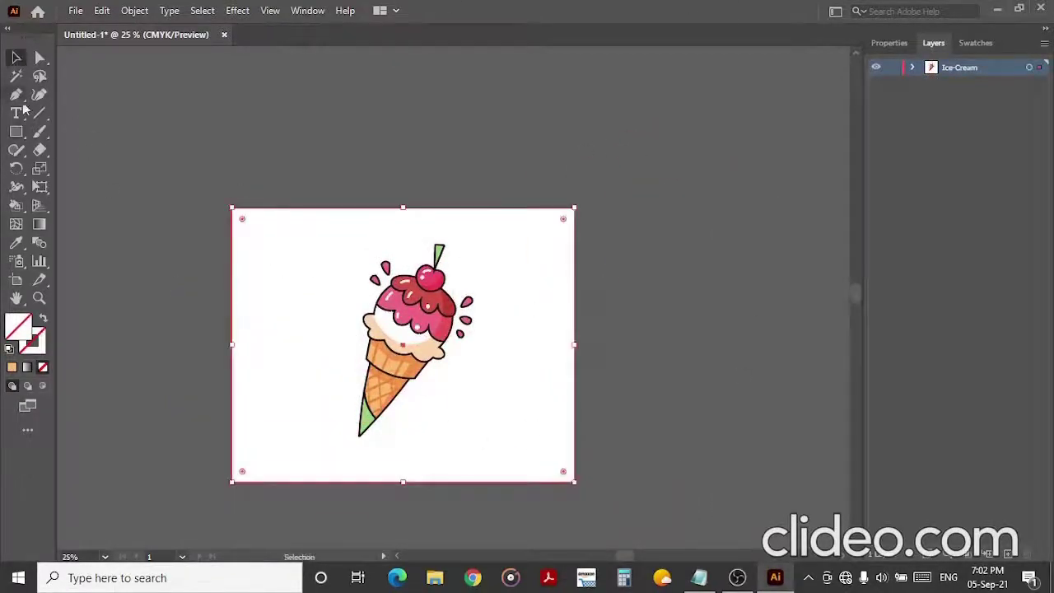
{"action": "scroll", "coordinate": [328, 400], "scroll_direction": "up", "scroll_amount": 2}
{"action": "left_click", "coordinate": [328, 399]}
{"action": "left_click_drag", "start_coordinate": [808, 162], "coordinate": [141, 309]}
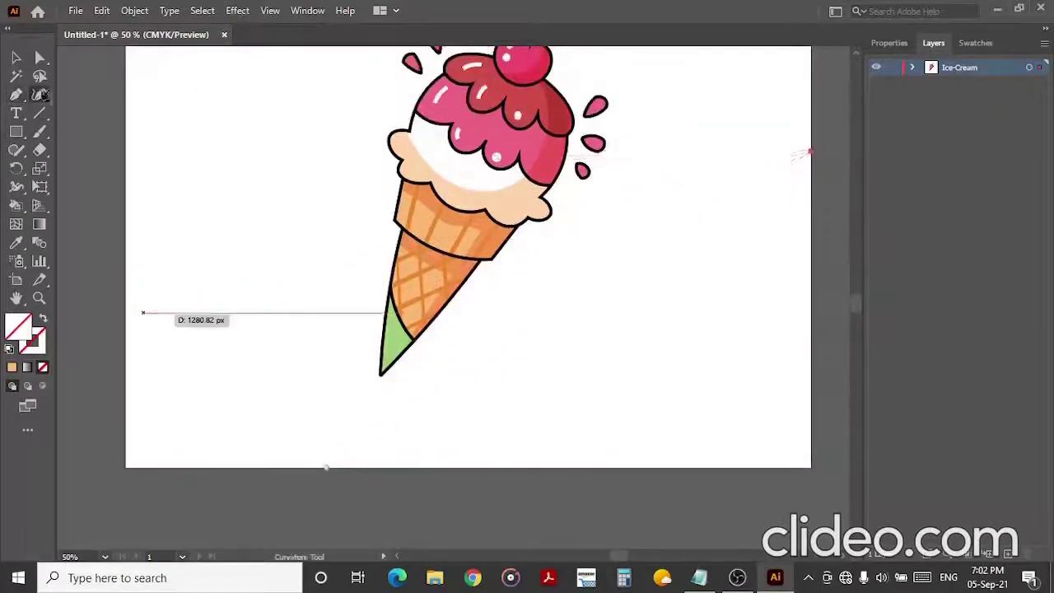
{"action": "key", "text": "v"}
{"action": "scroll", "coordinate": [255, 183], "scroll_direction": "down", "scroll_amount": 4}
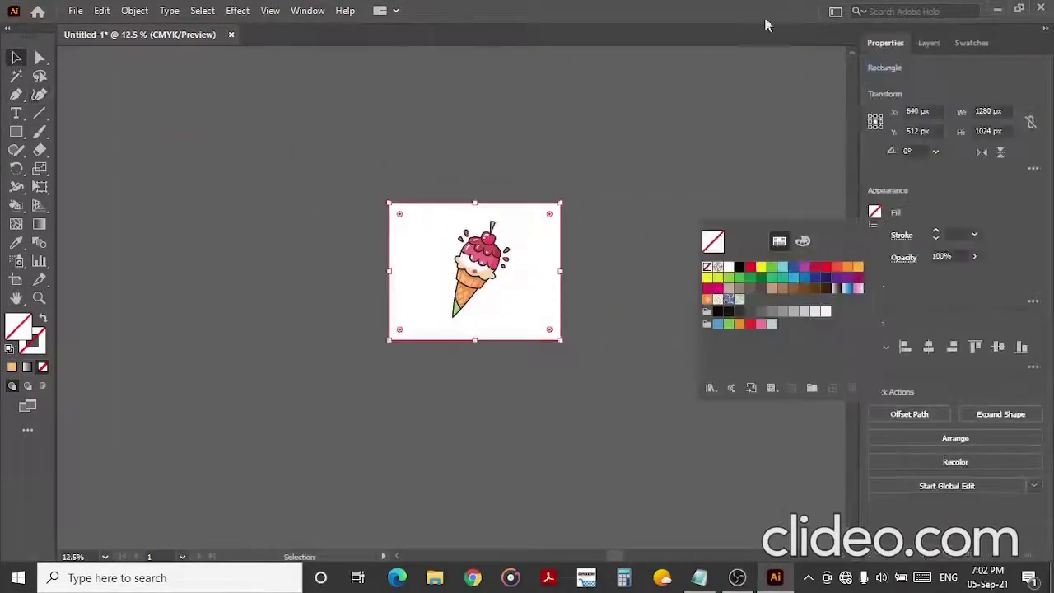
Fill the rectangle pink and send it behind the ice cream.
{"action": "left_click", "coordinate": [769, 326]}
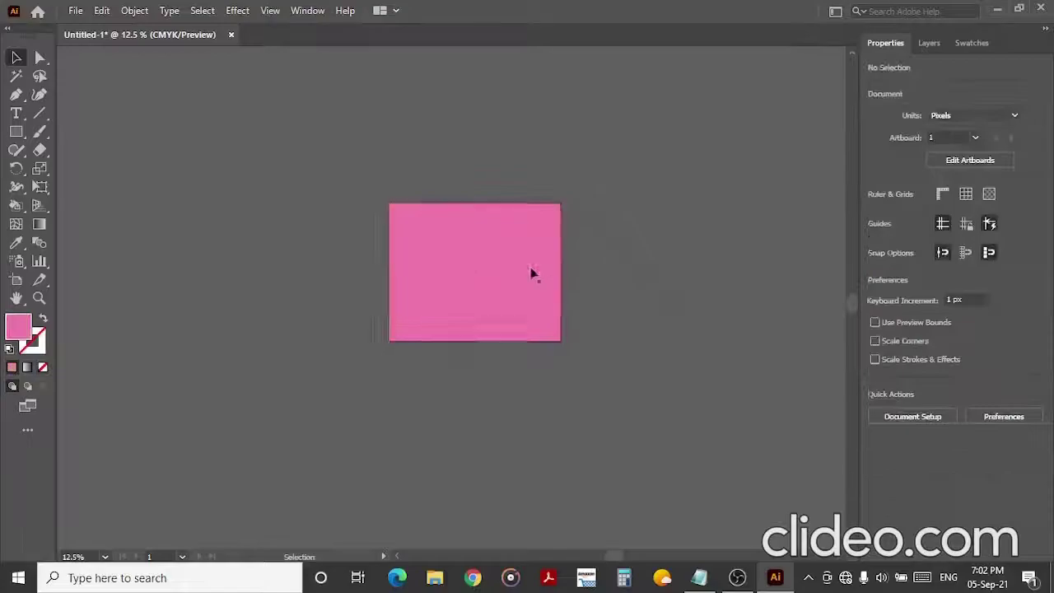
{"action": "right_click", "coordinate": [546, 265]}
{"action": "left_click", "coordinate": [501, 302]}
{"action": "right_click", "coordinate": [547, 272]}
{"action": "left_click", "coordinate": [753, 536]}
{"action": "right_click", "coordinate": [557, 299]}
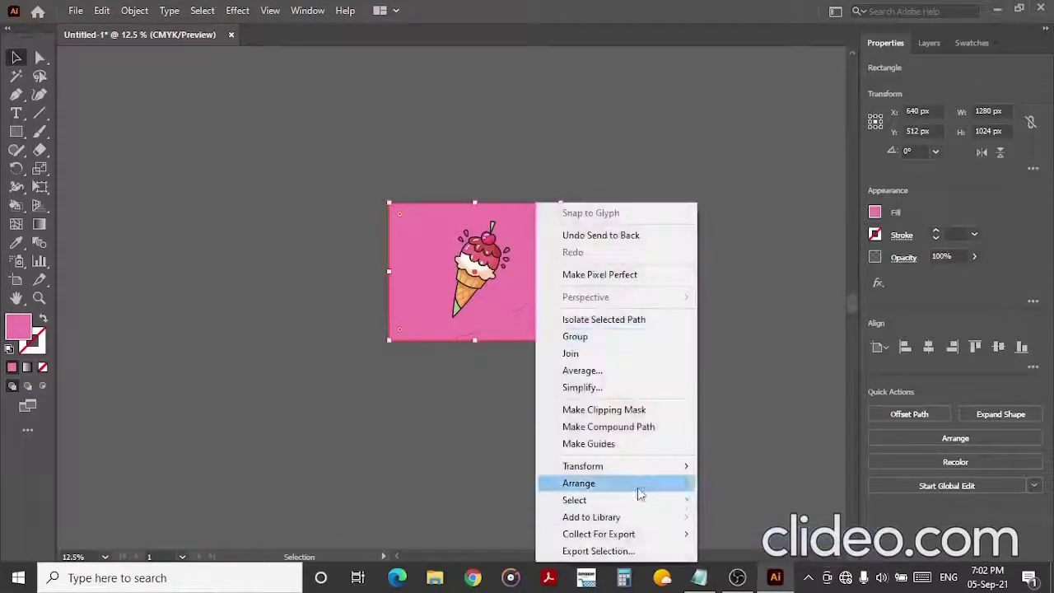
{"action": "left_click", "coordinate": [538, 321]}
{"action": "scroll", "coordinate": [539, 321], "scroll_direction": "up", "scroll_amount": 1}
{"action": "scroll", "coordinate": [537, 305], "scroll_direction": "up", "scroll_amount": 2}
Select the pink background and the arc, undoing an accidental move of the rectangle.
{"action": "left_click", "coordinate": [18, 188]}
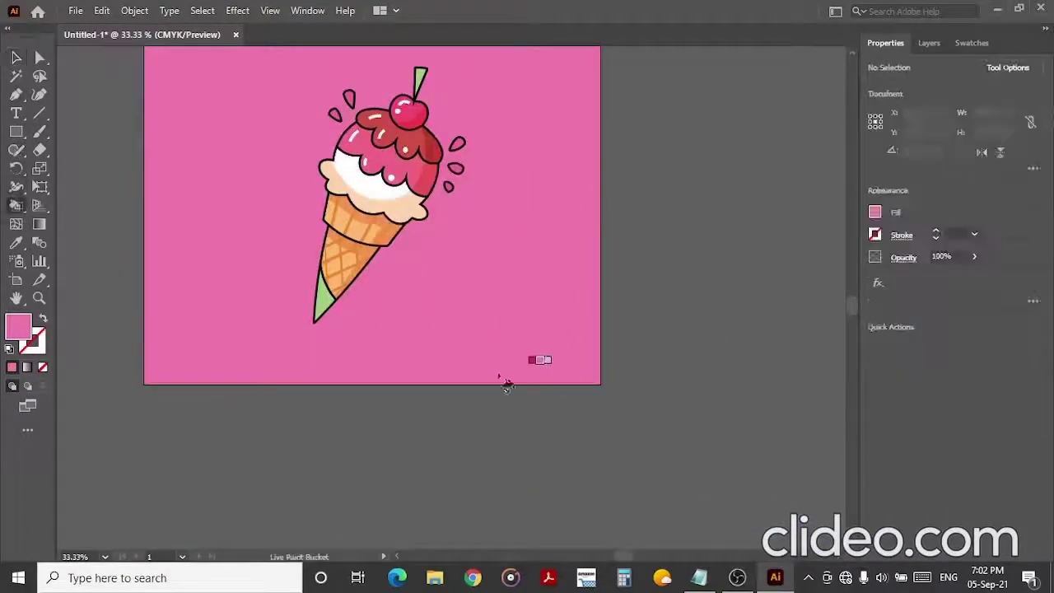
{"action": "key", "text": "v"}
{"action": "scroll", "coordinate": [183, 198], "scroll_direction": "down", "scroll_amount": 2}
{"action": "left_click_drag", "start_coordinate": [185, 198], "coordinate": [198, 201]}
{"action": "key", "text": "ctrl+z"}
{"action": "scroll", "coordinate": [235, 165], "scroll_direction": "up", "scroll_amount": 3}
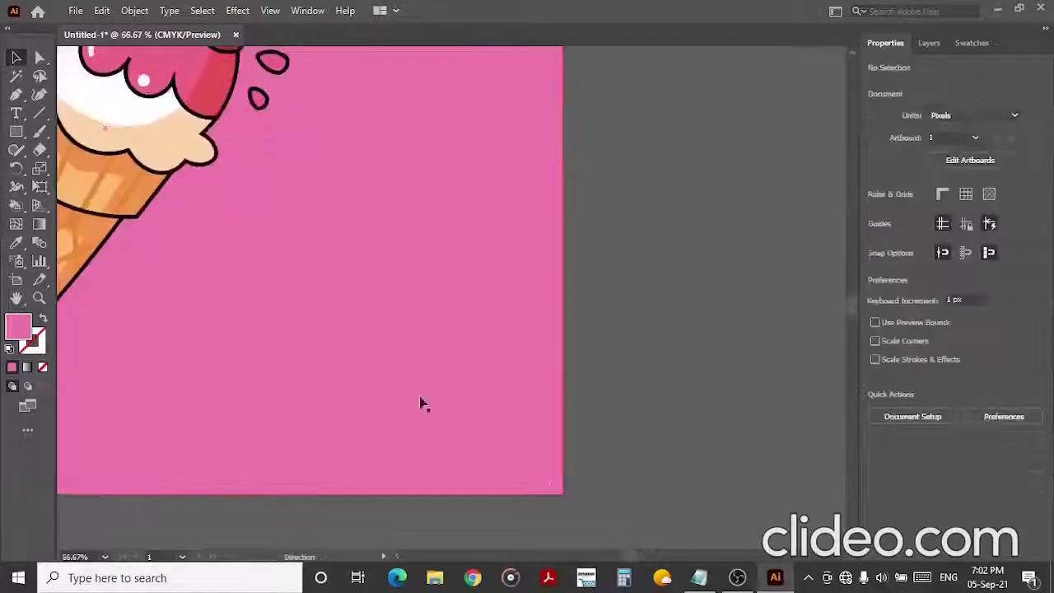
{"action": "scroll", "coordinate": [421, 403], "scroll_direction": "down", "scroll_amount": 2}
{"action": "left_click", "coordinate": [402, 341]}
{"action": "left_click", "coordinate": [565, 298]}
{"action": "key", "text": "ctrl+z"}
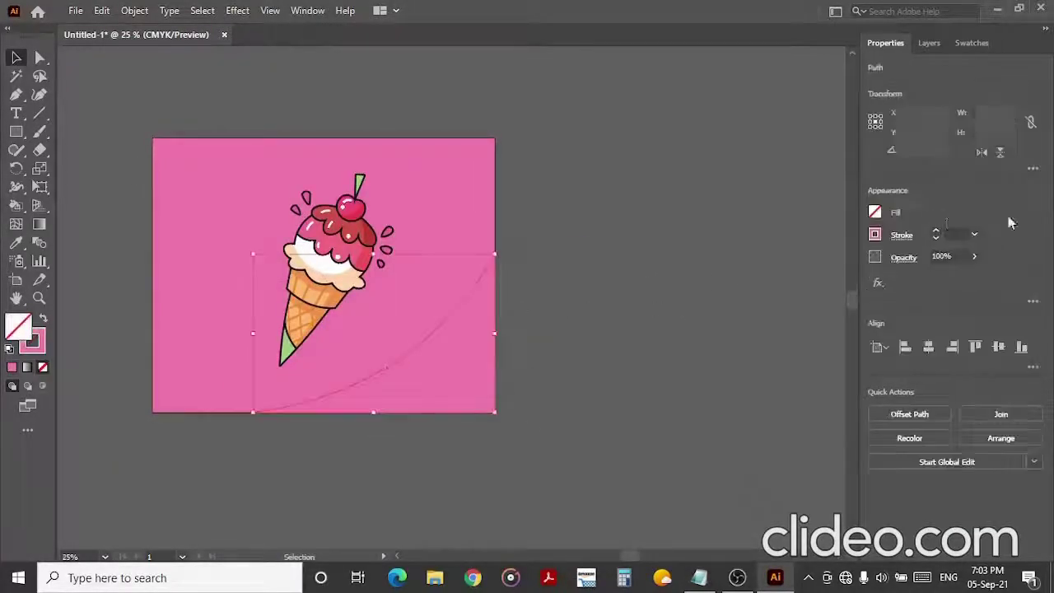
{"action": "left_click", "coordinate": [748, 201]}
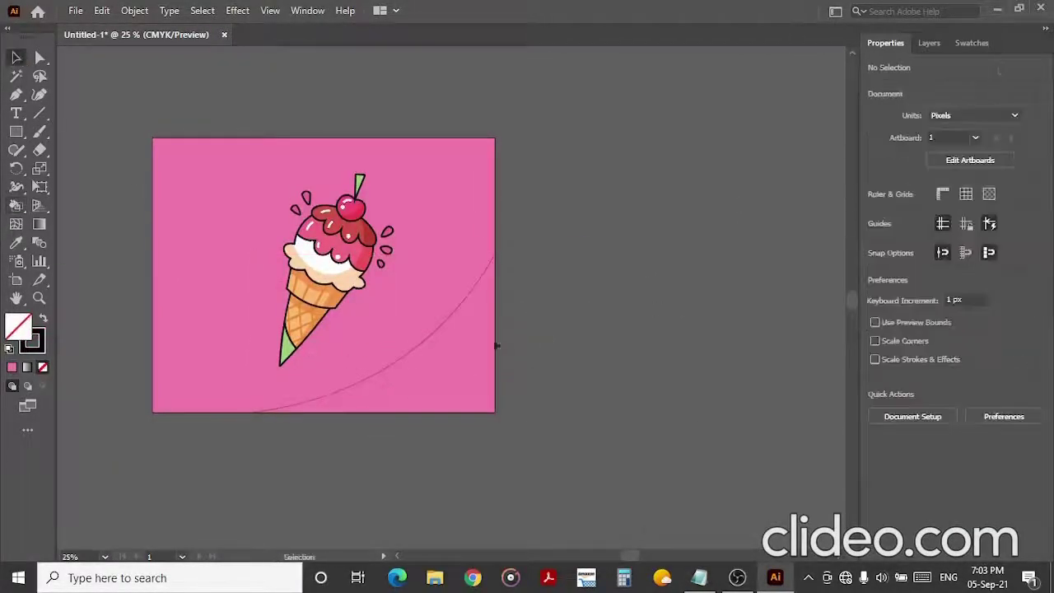
{"action": "key", "text": "ctrl+z"}
{"action": "key", "text": "alt+o"}
{"action": "key", "text": "Escape"}
Paint the lower-right corner region a darker pink with the Live Paint Bucket.
{"action": "key", "text": "ctrl+shift+a"}
{"action": "key", "text": "p"}
{"action": "key", "text": "ctrl+plus"}
{"action": "key", "text": "ctrl+plus"}
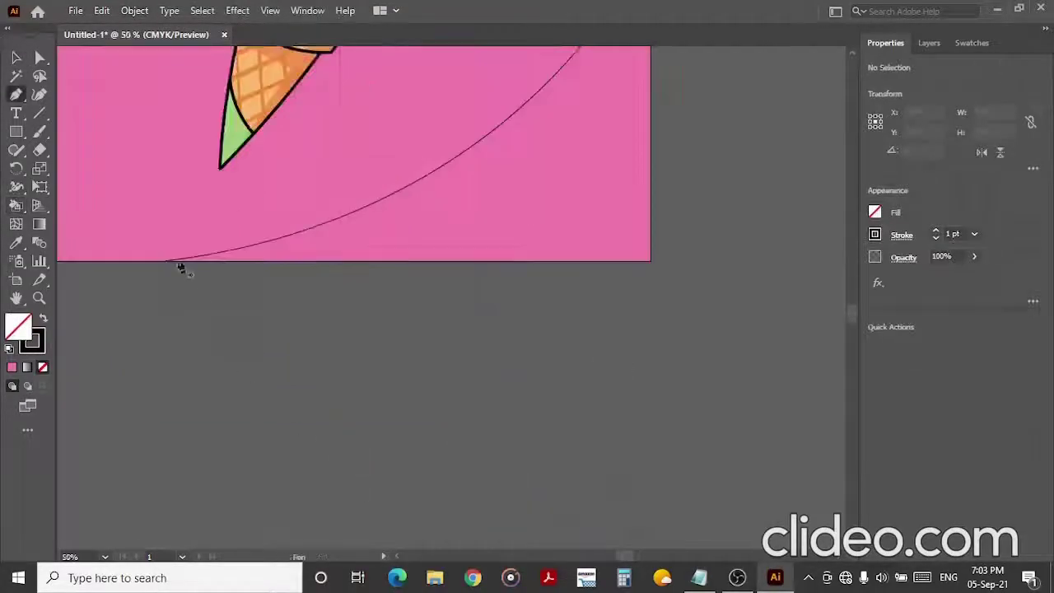
{"action": "scroll", "coordinate": [680, 327], "scroll_direction": "up", "scroll_amount": 1}
{"action": "scroll", "coordinate": [680, 328], "scroll_direction": "up", "scroll_amount": 3}
{"action": "key", "text": "ctrl+minus"}
{"action": "key", "text": "ctrl+minus"}
{"action": "key", "text": "ctrl+minus"}
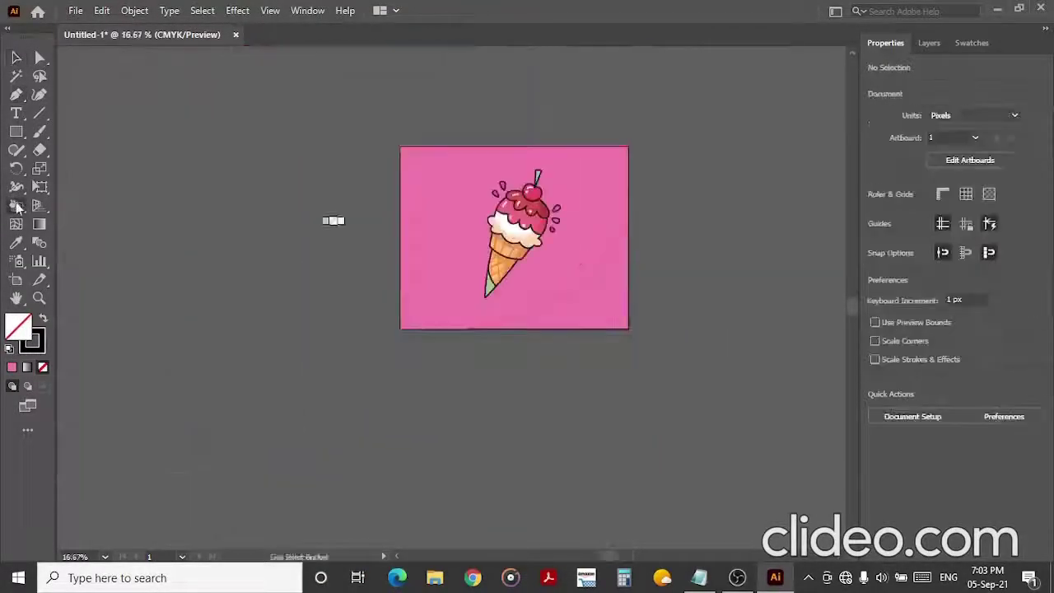
{"action": "key", "text": "k"}
{"action": "left_click", "coordinate": [875, 212]}
{"action": "left_click", "coordinate": [761, 324], "text": "shift"}
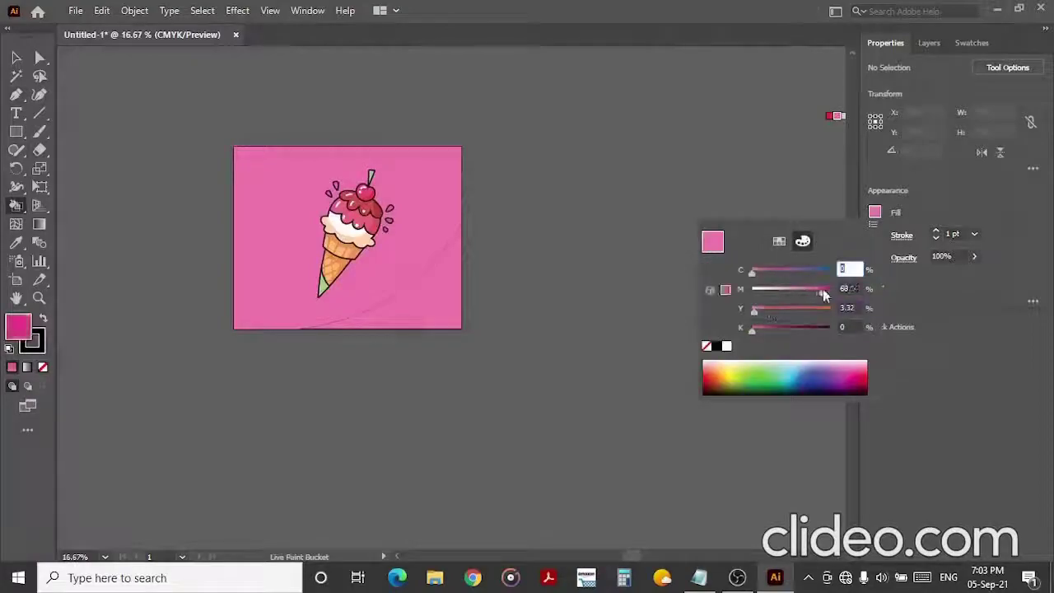
{"action": "left_click", "coordinate": [435, 280]}
{"action": "key", "text": "v"}
{"action": "left_click", "coordinate": [436, 285]}
Remove the rectangle's outline and align its top edge with the artboard.
{"action": "left_click", "coordinate": [875, 235]}
{"action": "left_click", "coordinate": [713, 294]}
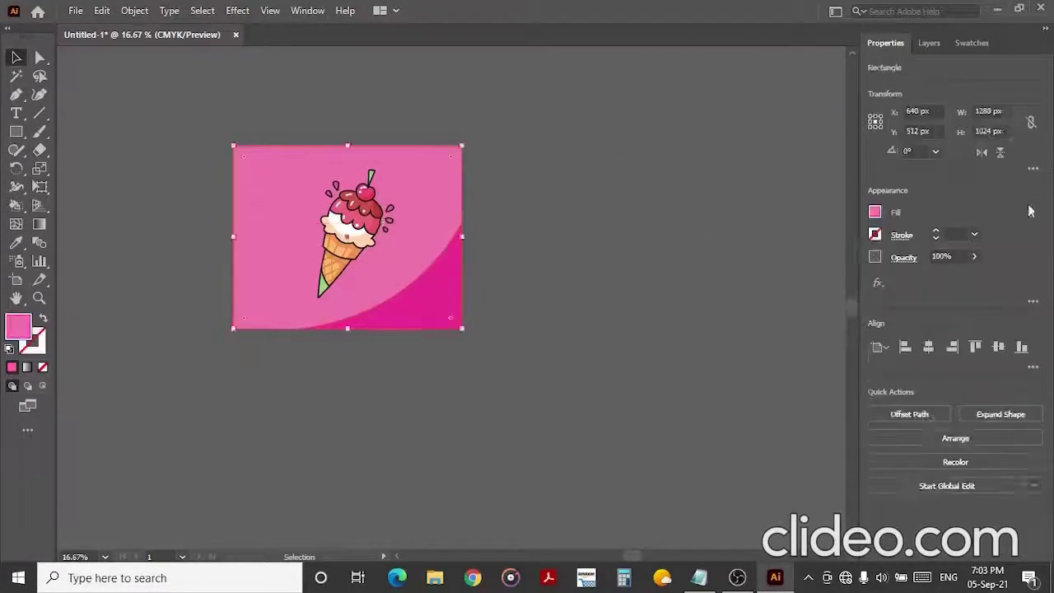
{"action": "scroll", "coordinate": [357, 158], "scroll_direction": "up", "scroll_amount": 10}
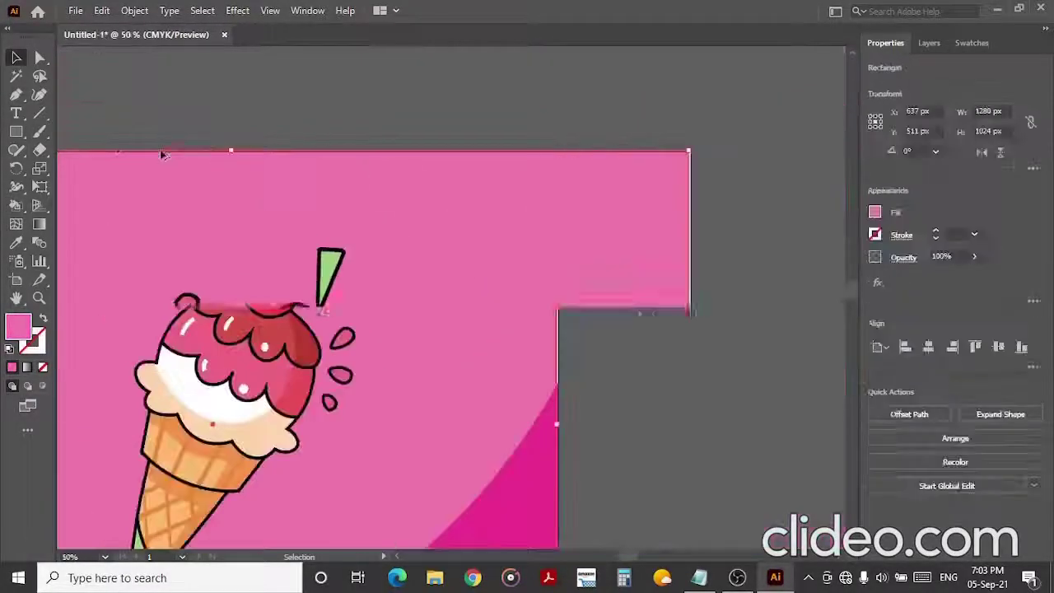
{"action": "left_click_drag", "start_coordinate": [246, 129], "coordinate": [246, 123]}
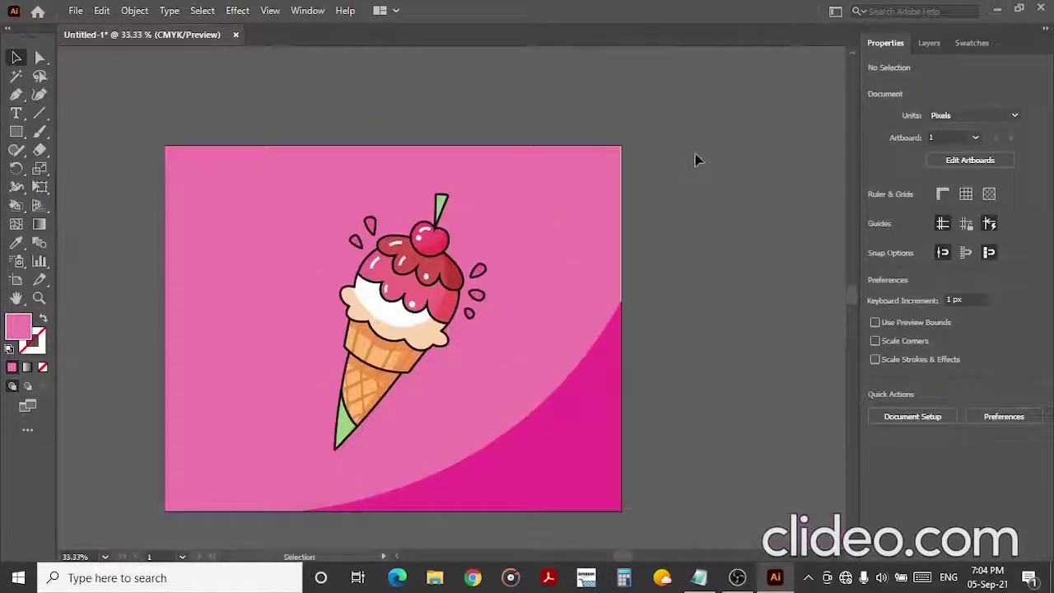
Switch over to the YT Template notes in Notepad.
{"action": "left_click", "coordinate": [698, 578]}
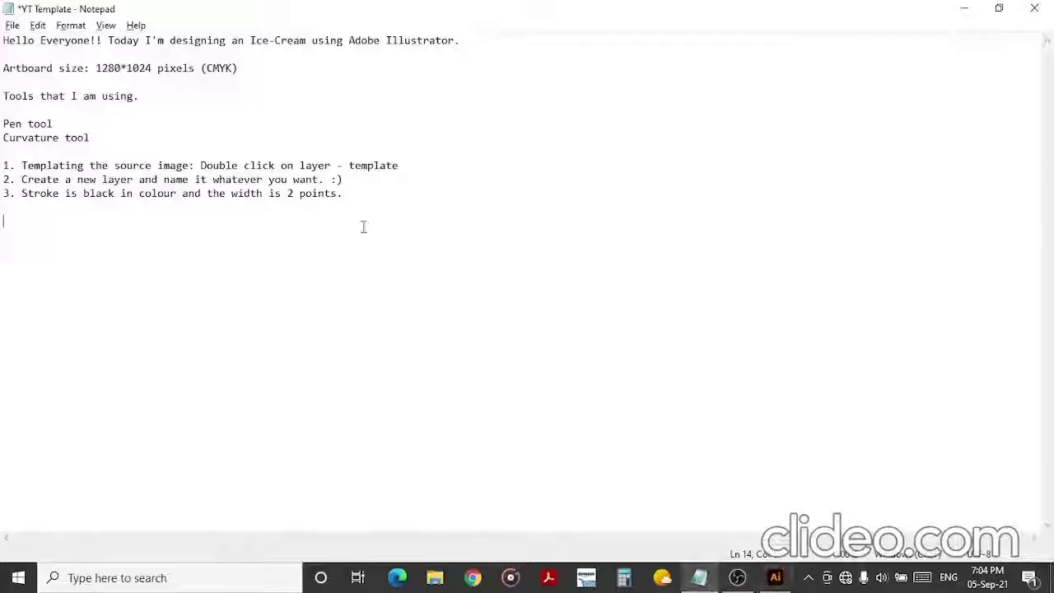